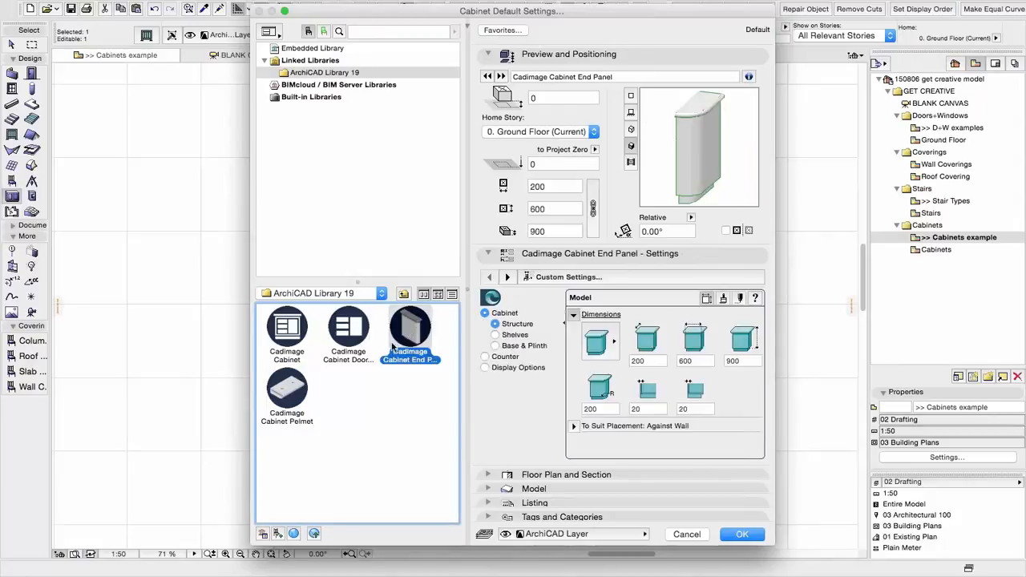
Preview the Cadimage doors and drawers, end panel and pelmet objects, and choose the Cadimage Cabinet.
click(307, 391)
click(302, 348)
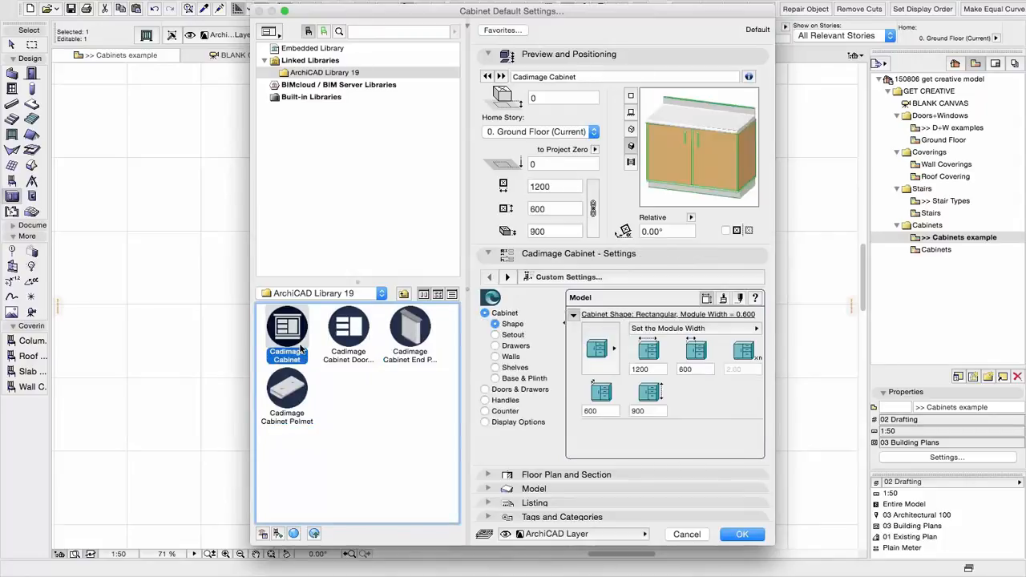
click(347, 338)
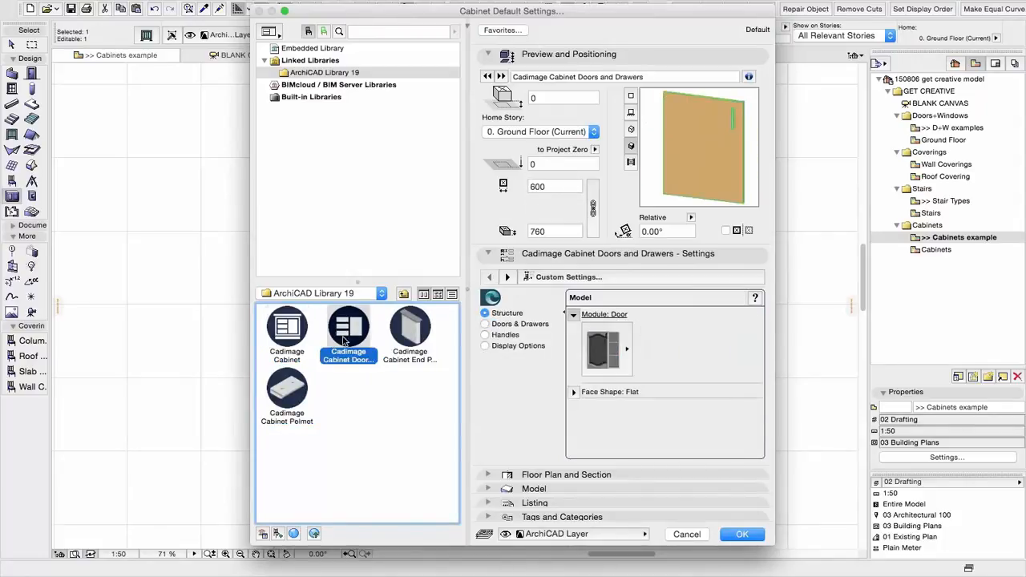
click(425, 337)
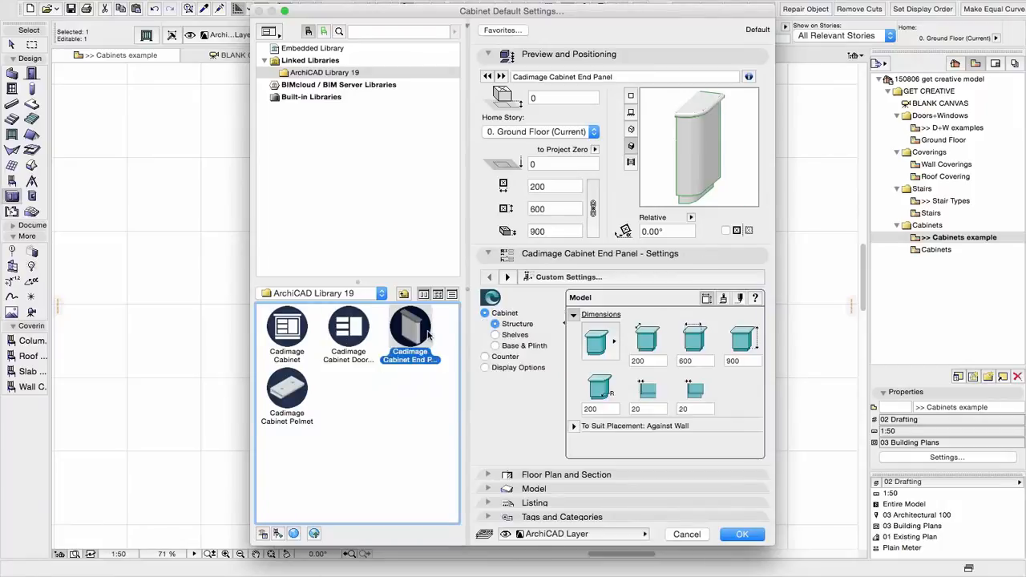
click(283, 395)
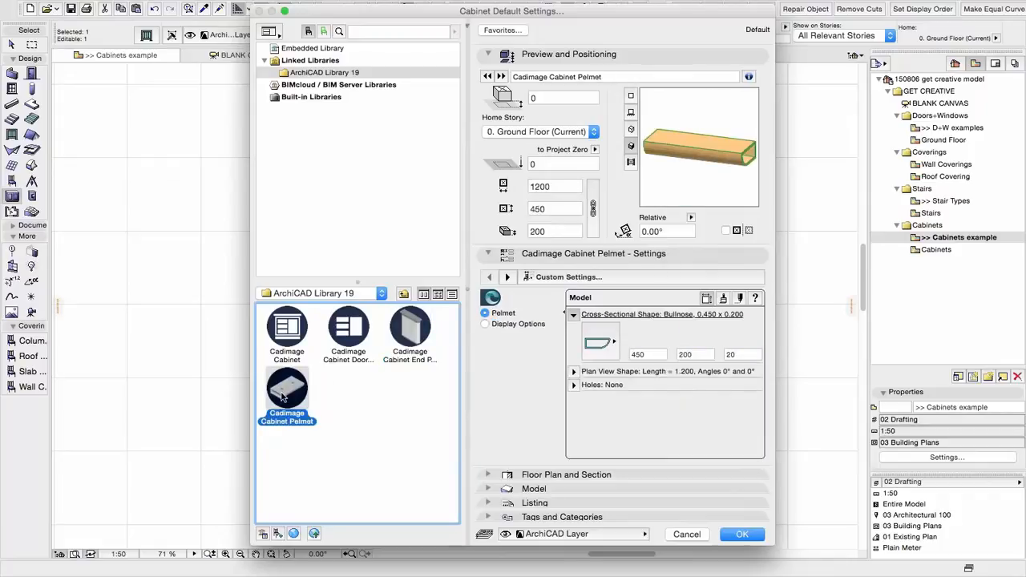
click(282, 343)
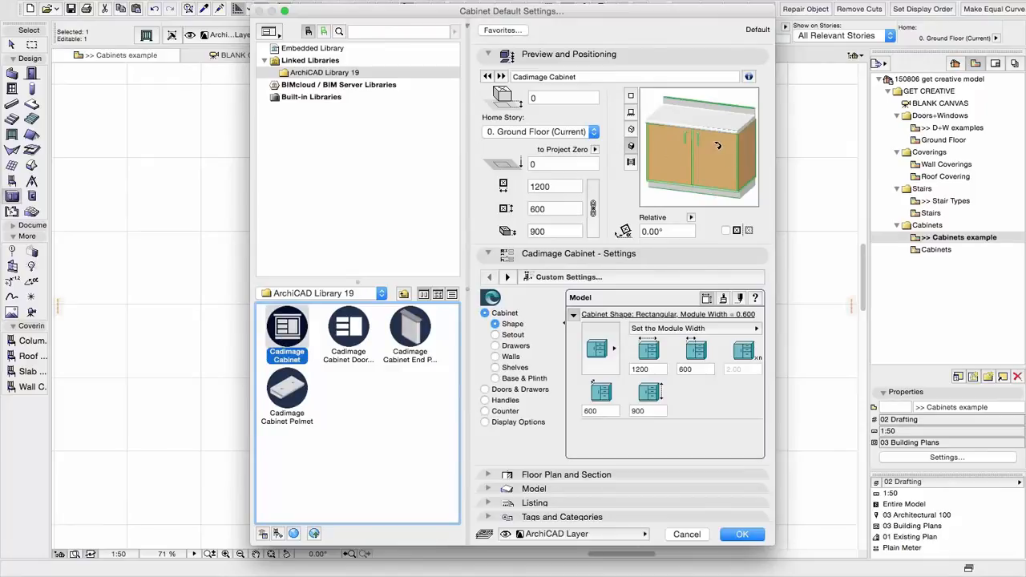
Keep the Rectangular cabinet shape with the Set the Module Width method, and set the overall cabinet width to 1800.
click(587, 365)
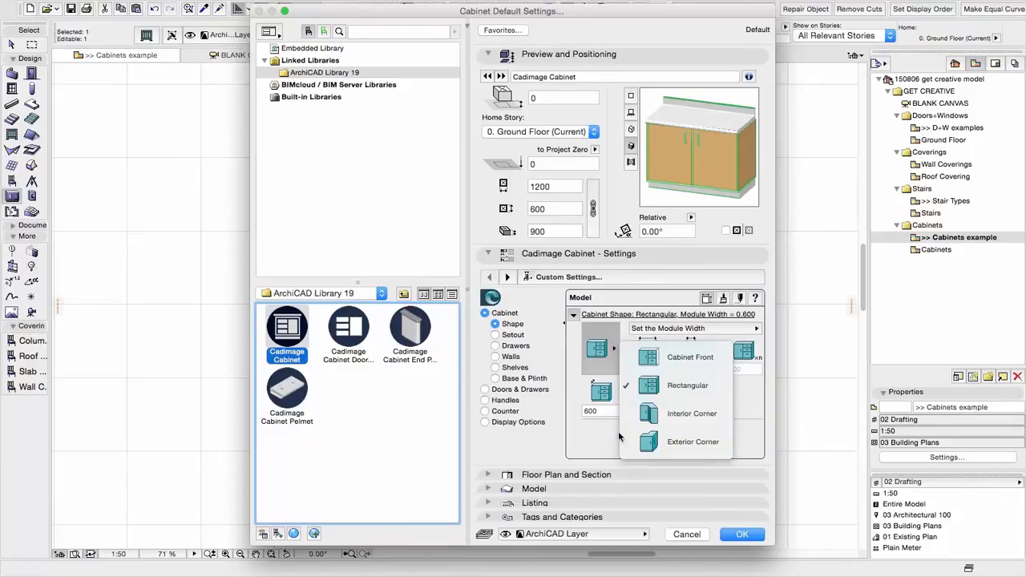
click(653, 385)
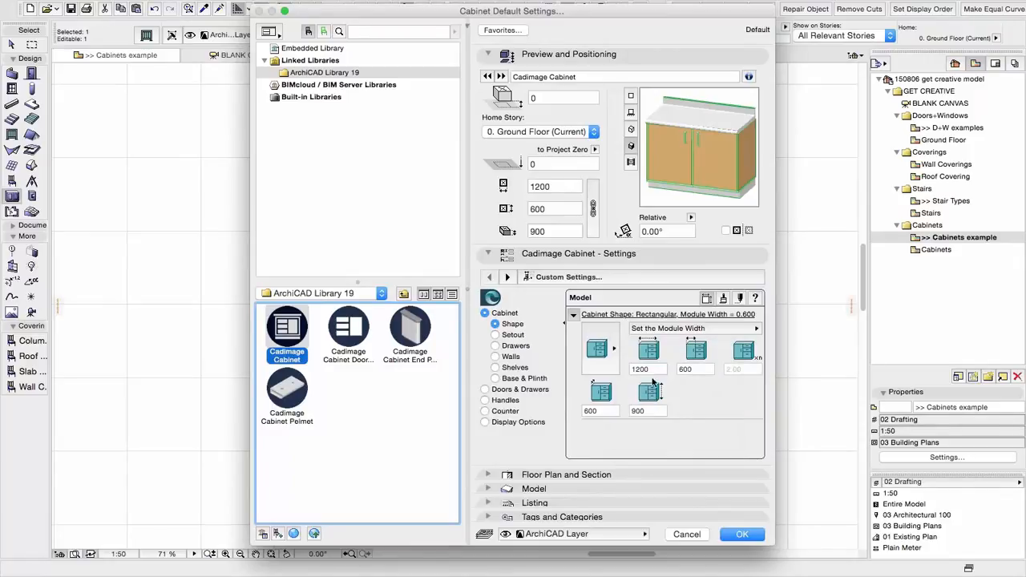
click(670, 330)
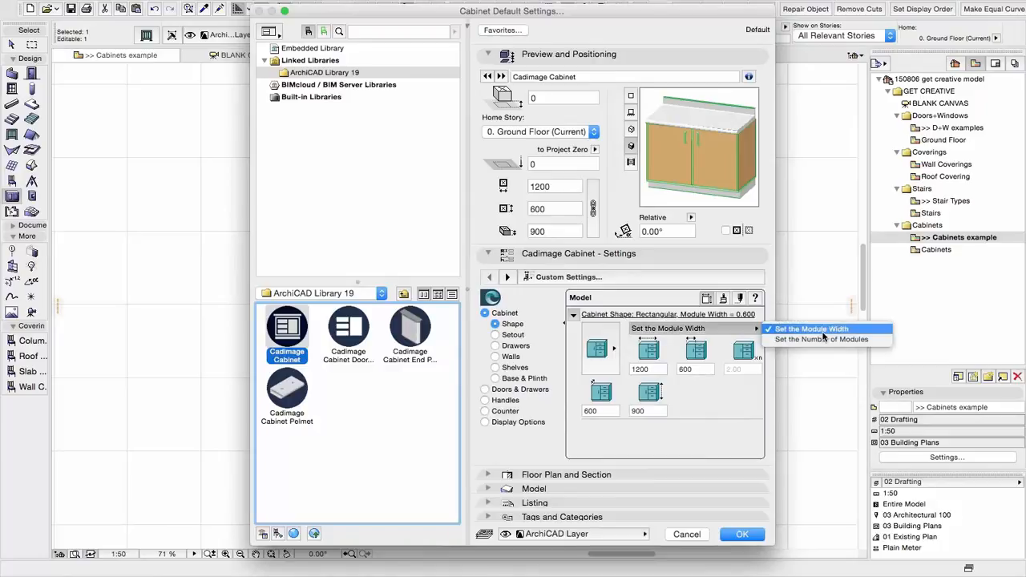
click(652, 374)
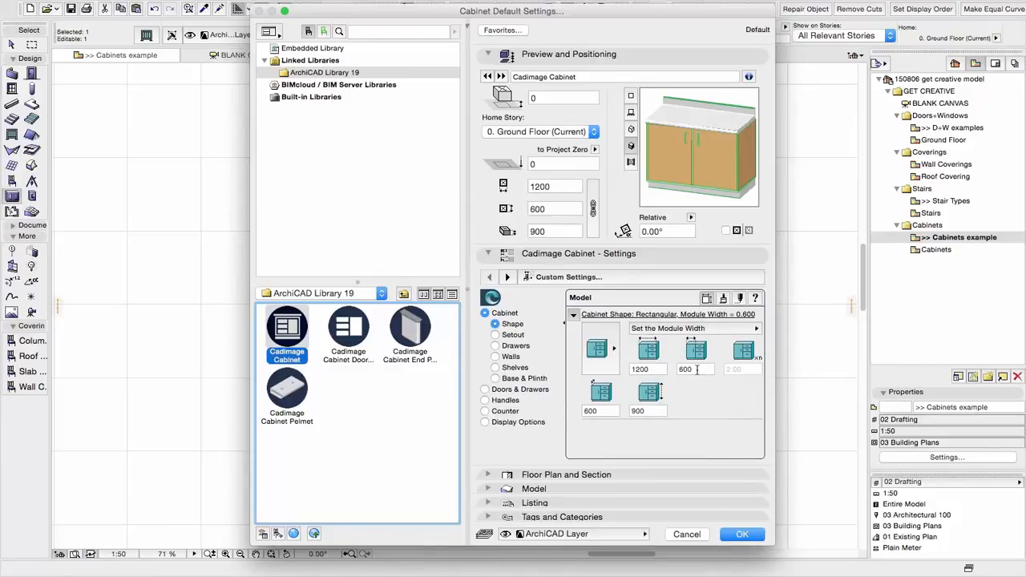
click(697, 369)
double_click(646, 370)
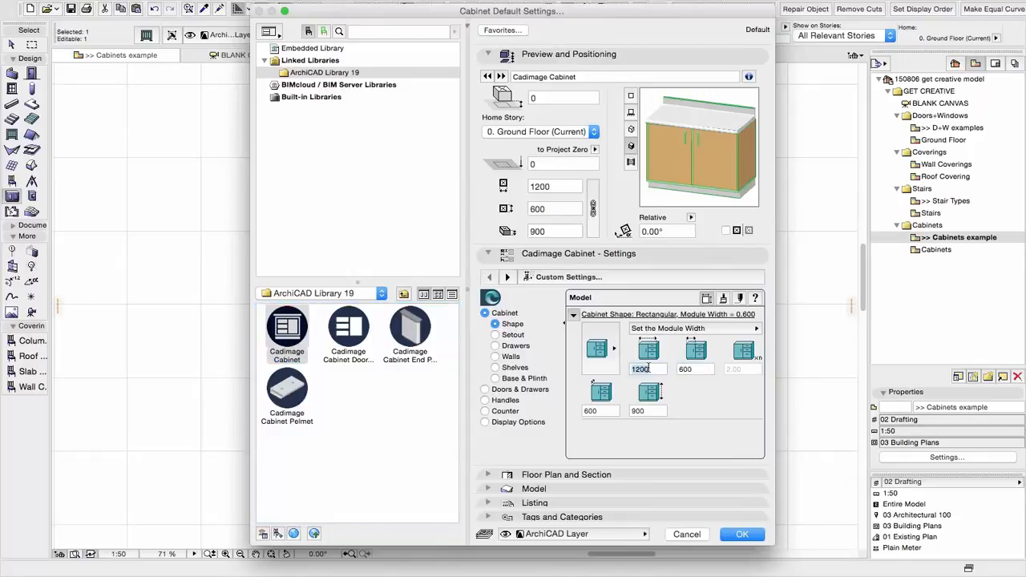
text(1800)
key(Return)
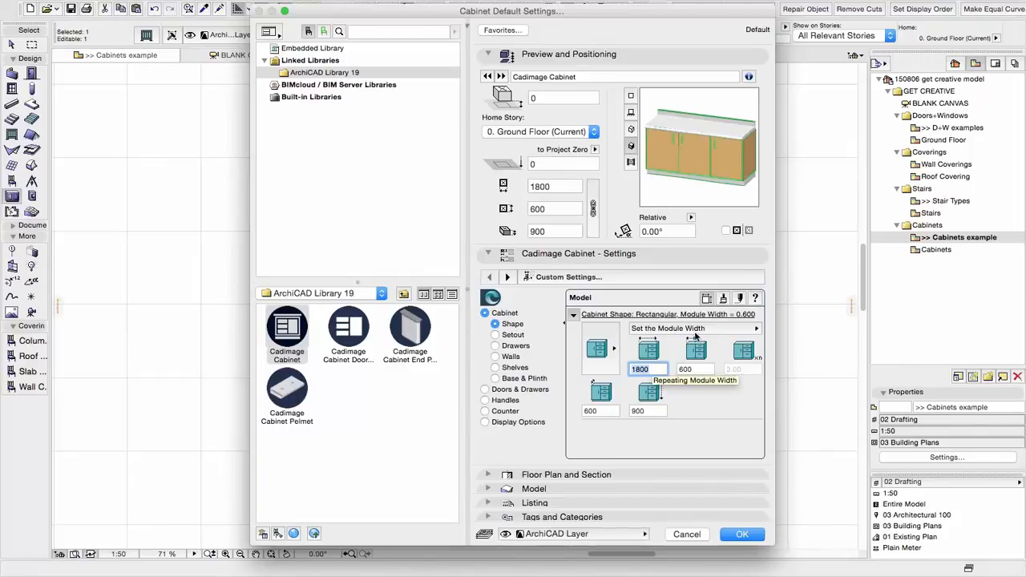
Set the cabinet's repeating module width to 450.
click(694, 369)
double_click(694, 369)
text(450)
key(Return)
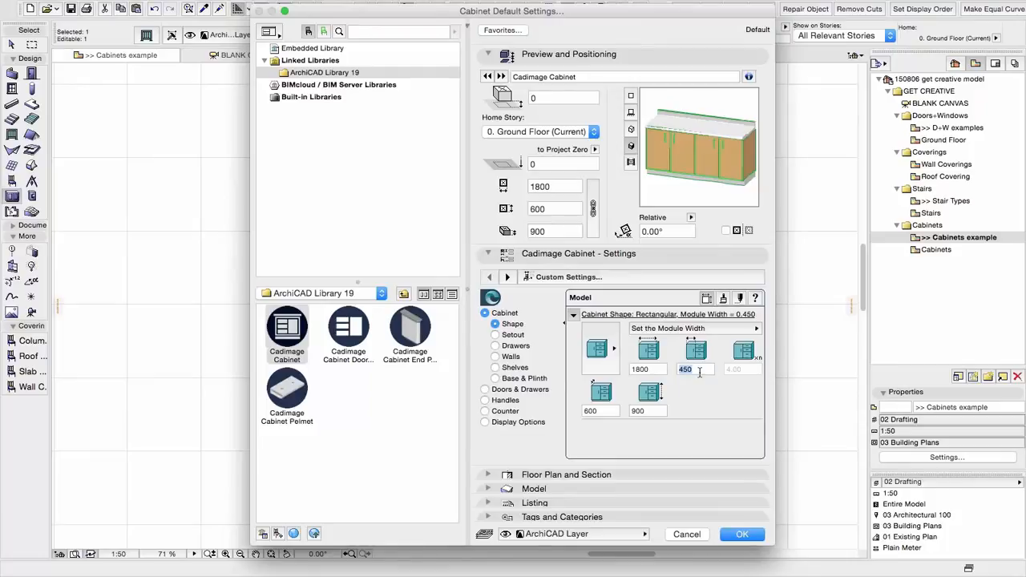
Switch the module method to Set the Number of Modules and set the count to 3.
click(652, 411)
click(603, 411)
click(681, 330)
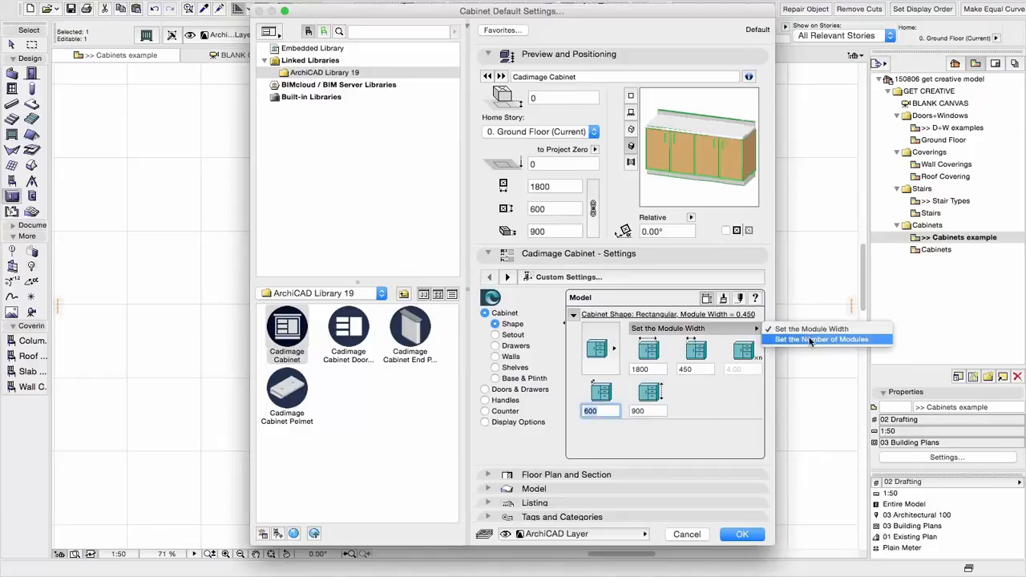
click(810, 340)
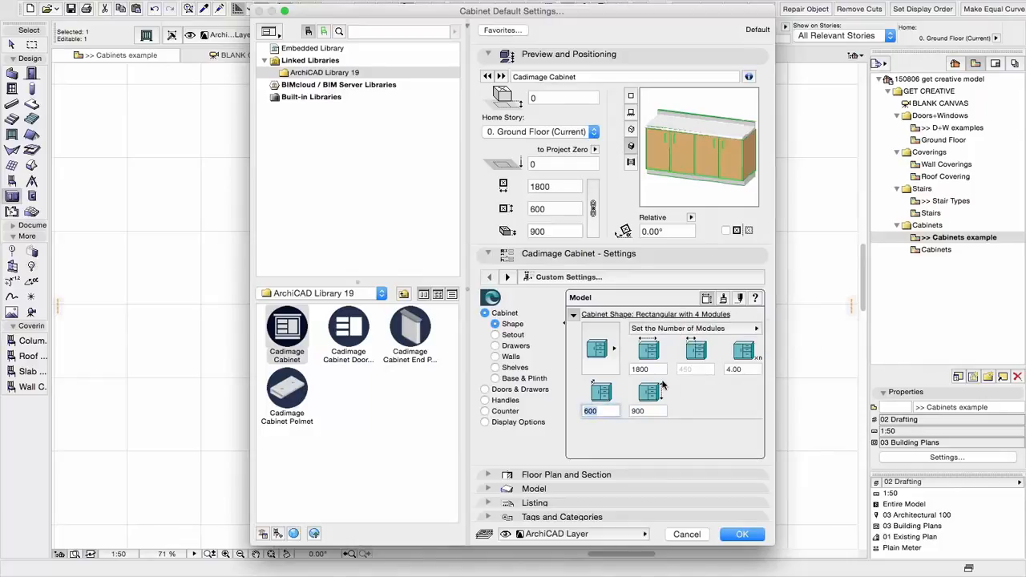
drag(655, 369, 610, 369)
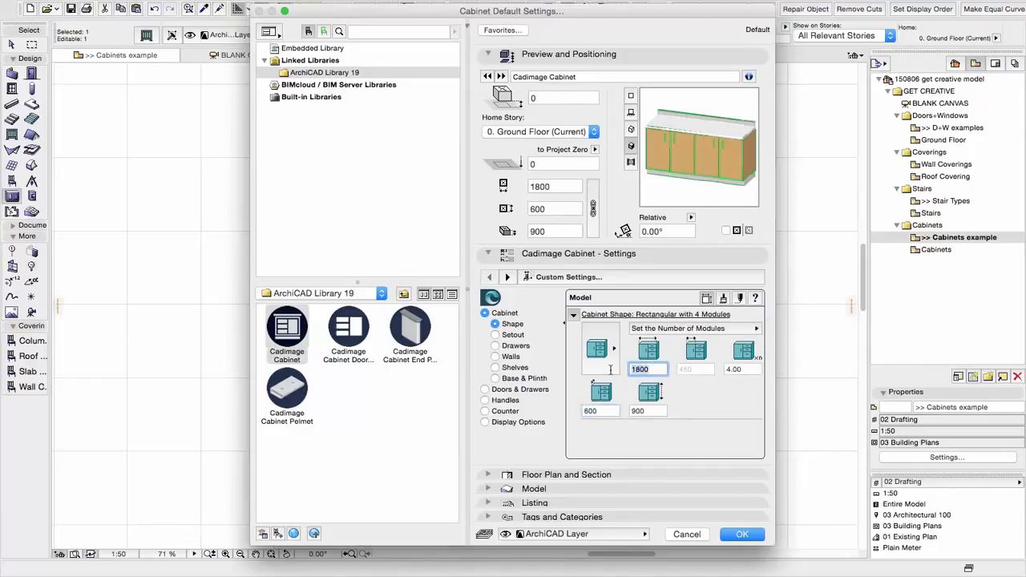
click(734, 369)
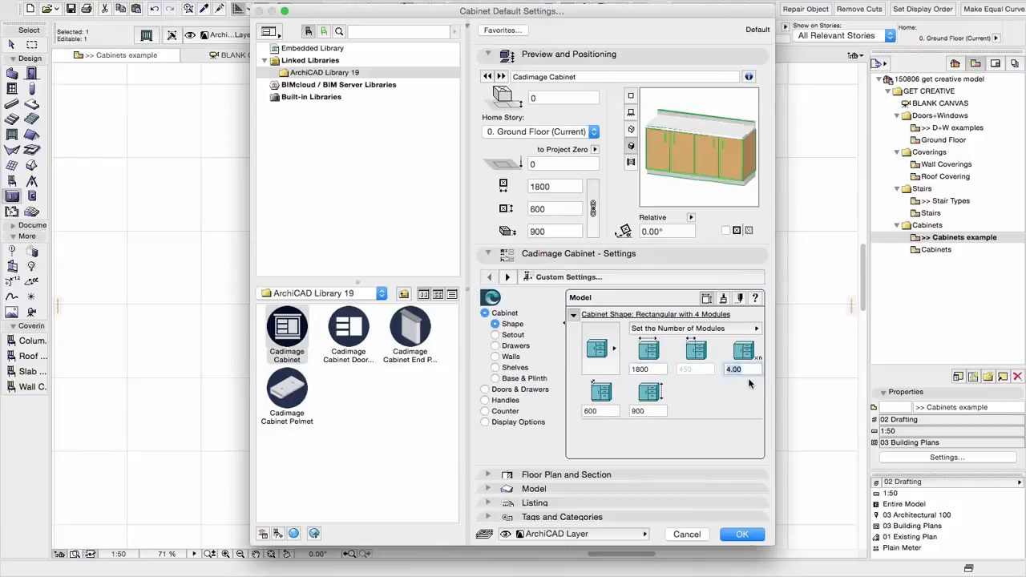
text(3)
key(Return)
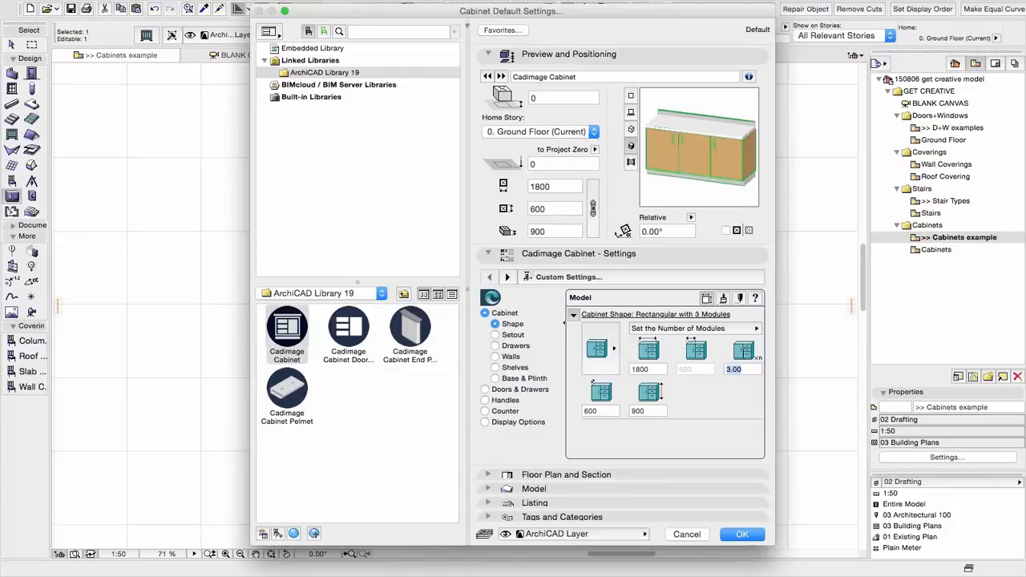
Switch the module method back to Set the Module Width and enter a module width of 450.
click(744, 329)
click(769, 328)
click(693, 369)
double_click(694, 369)
text(45)
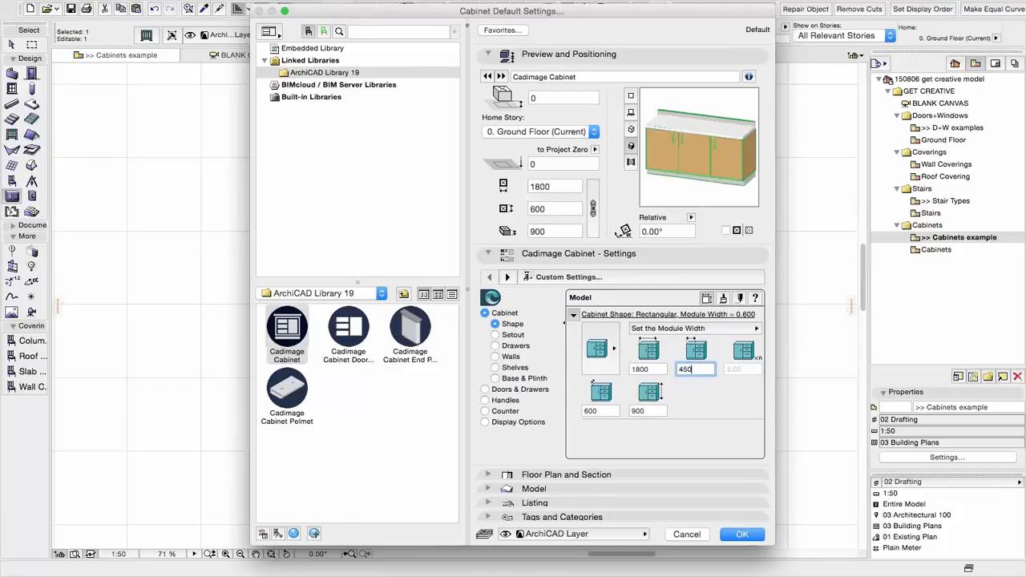
text(0)
key(Tab)
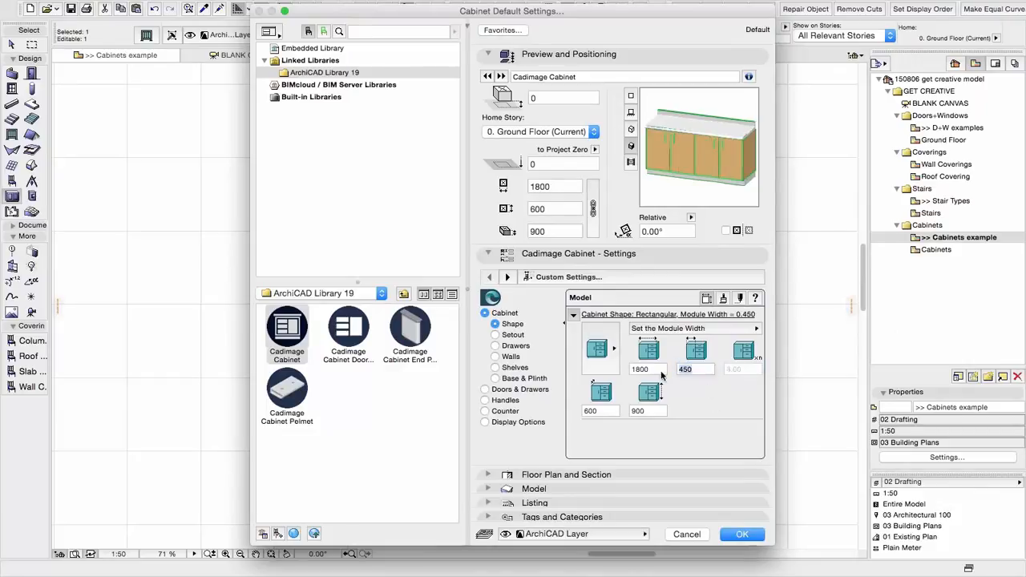
In the cabinet's Setout settings, set the upper section heights to 150 for both the repeating modules and the end module.
click(513, 335)
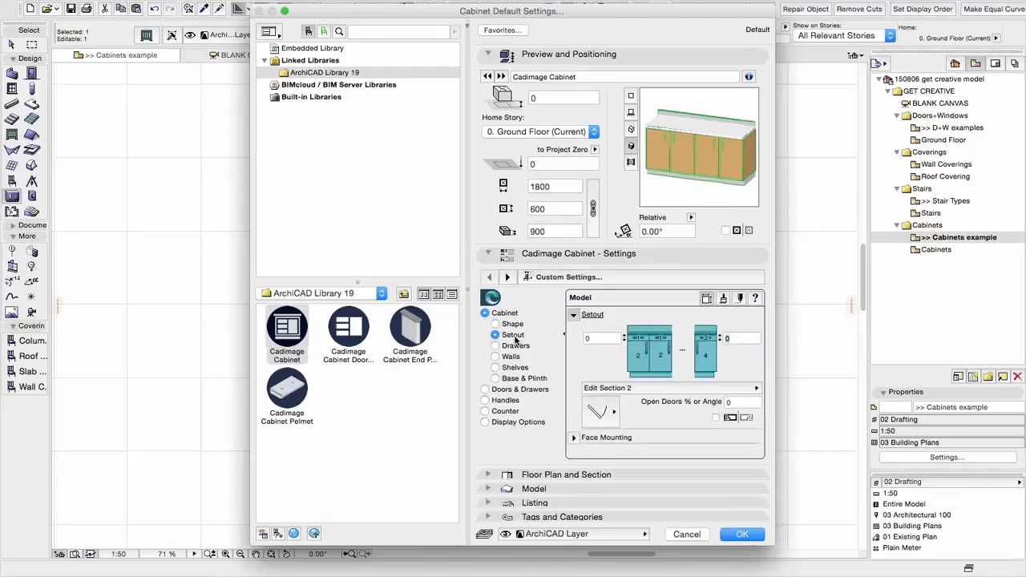
double_click(601, 343)
text(150)
key(Return)
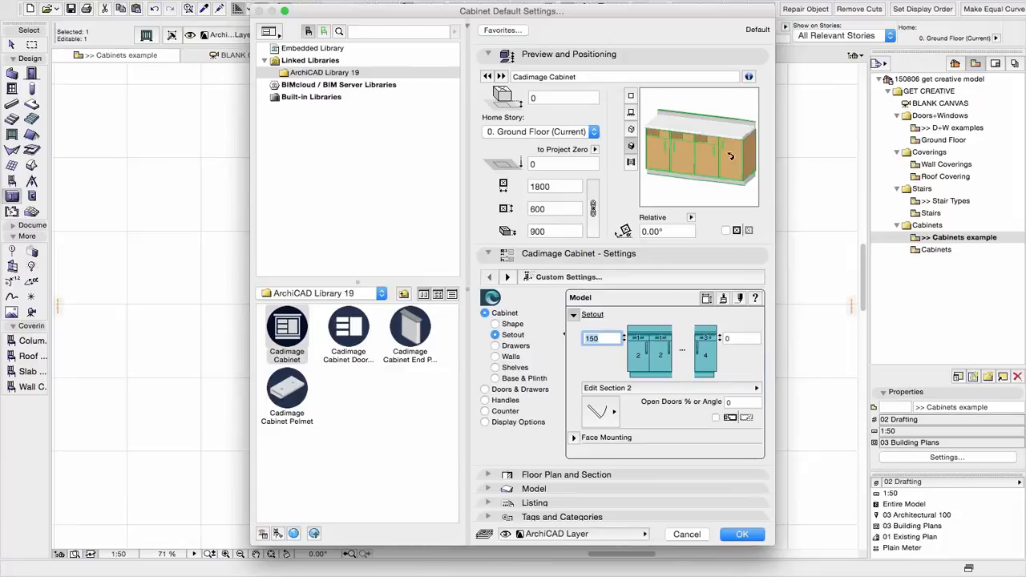
key(Tab)
text(150)
key(Return)
Edit Section 3 of the setout and fill its opening with a drawer front.
click(690, 388)
click(833, 408)
click(614, 411)
click(682, 441)
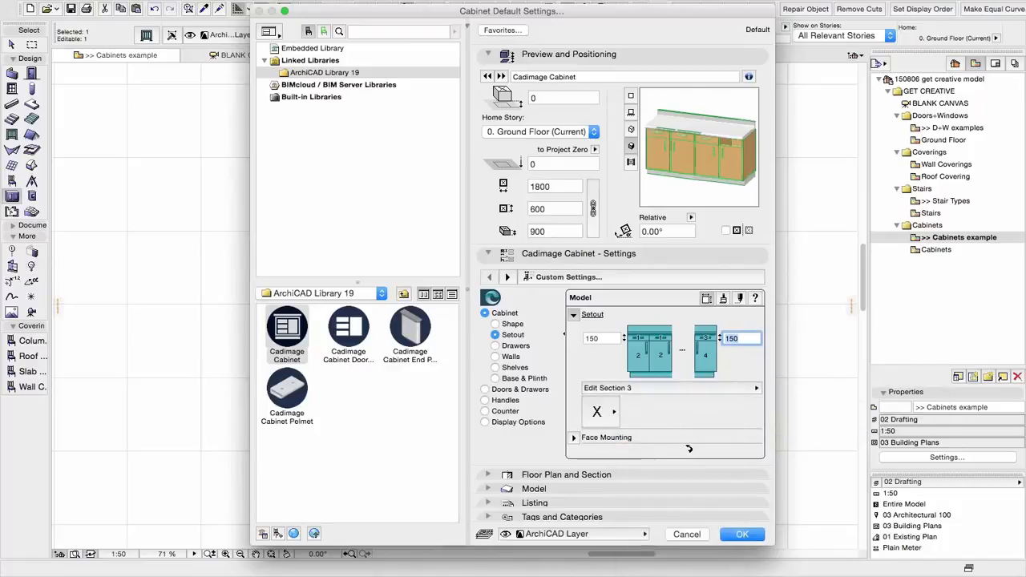
Review the surfaces of the cabinet and its doors and drawers, and set the door panel type to Bevelled Edge.
click(723, 300)
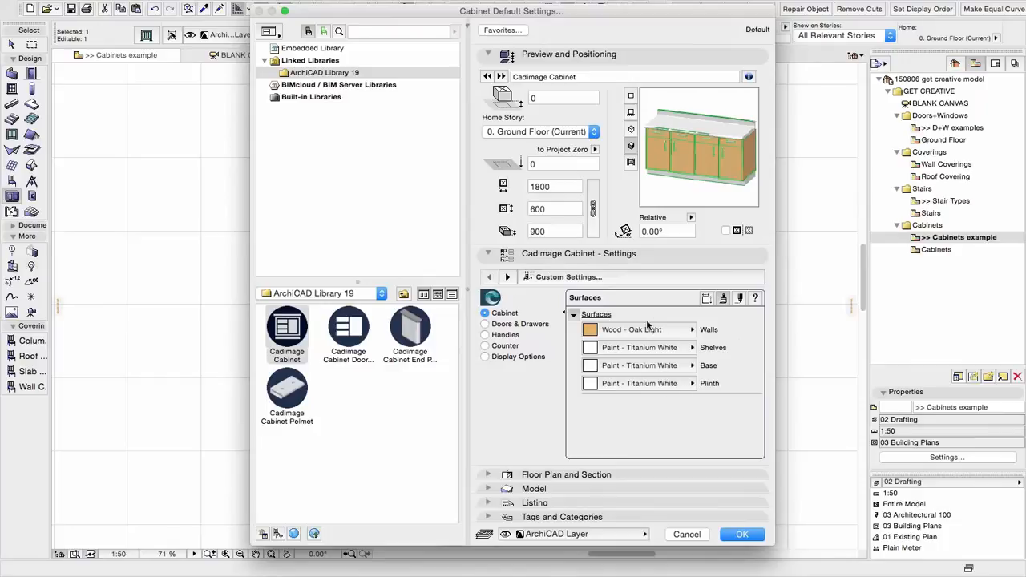
click(529, 324)
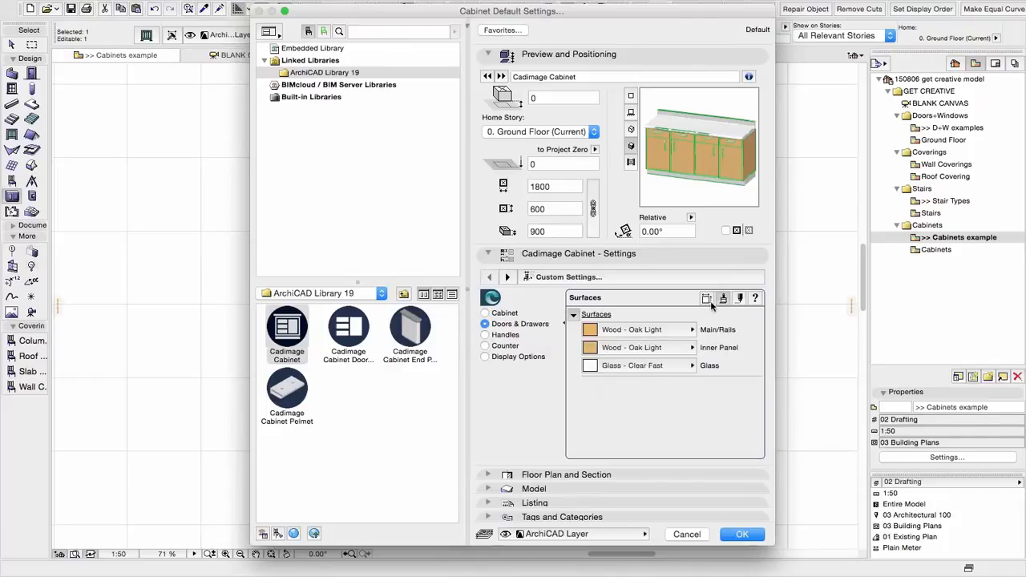
click(707, 299)
click(602, 342)
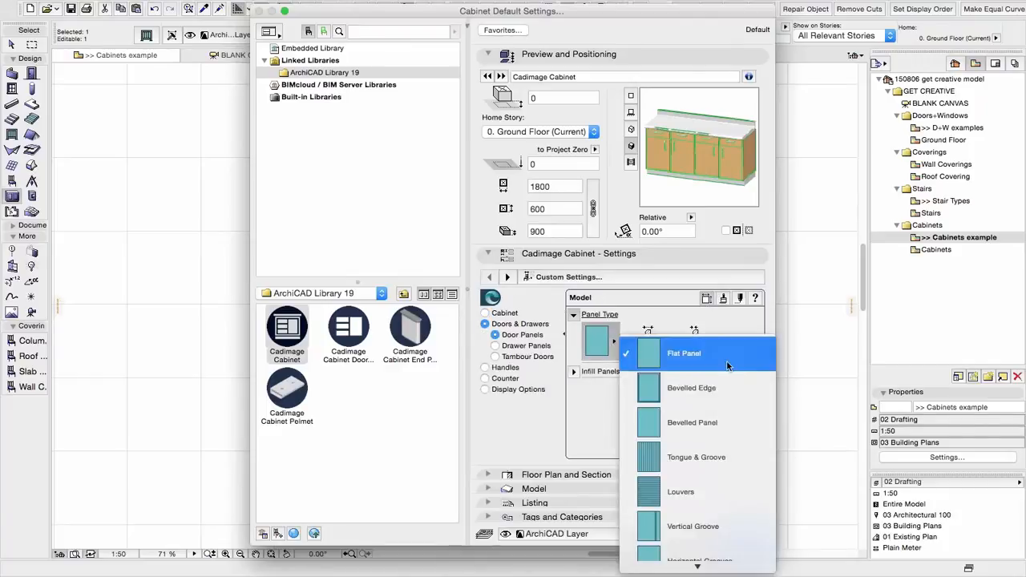
click(734, 396)
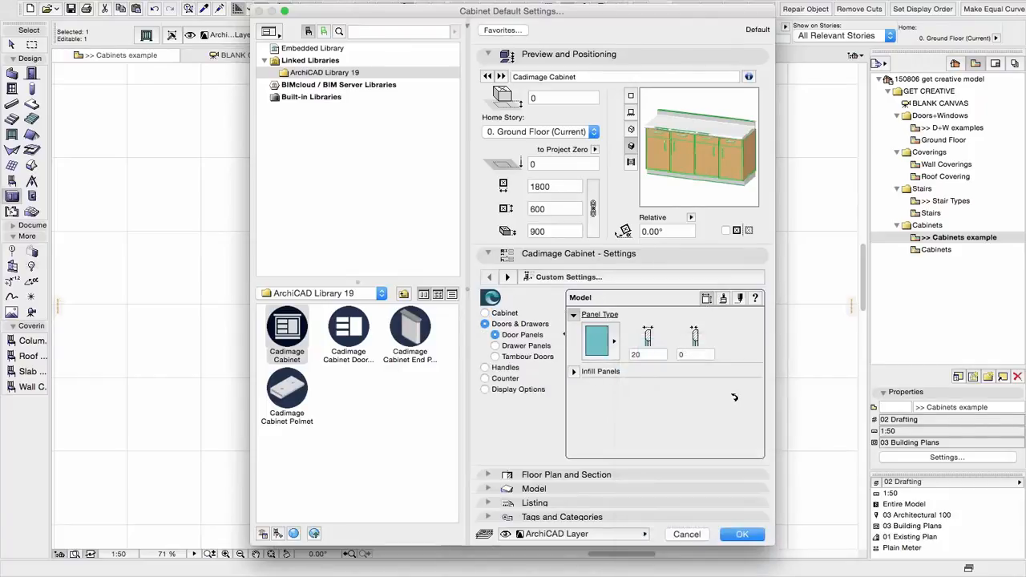
Try the Horizontal Grooves and Louvers door panel types, and return the doors to Bevelled Edge.
click(597, 341)
click(696, 458)
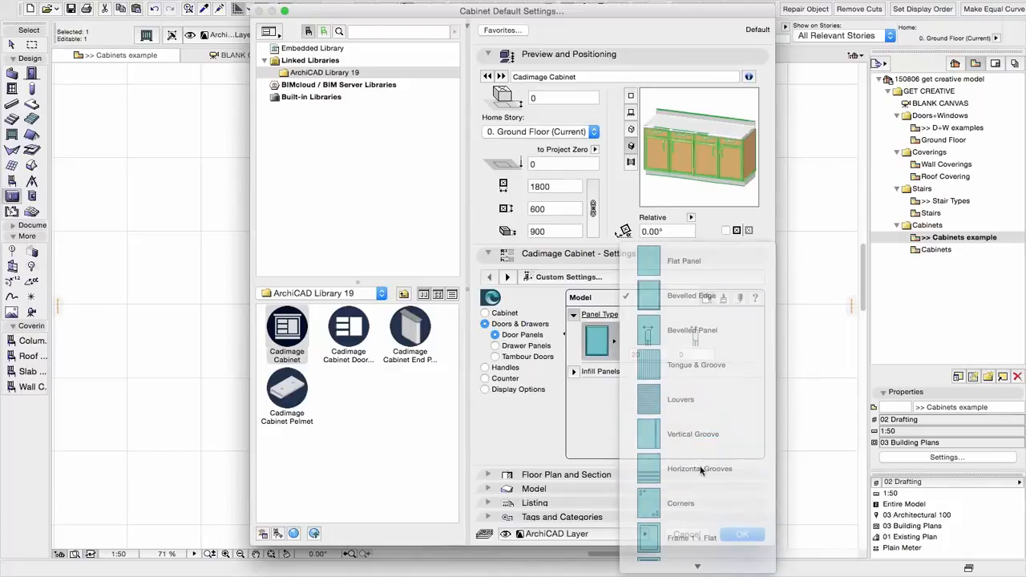
click(606, 340)
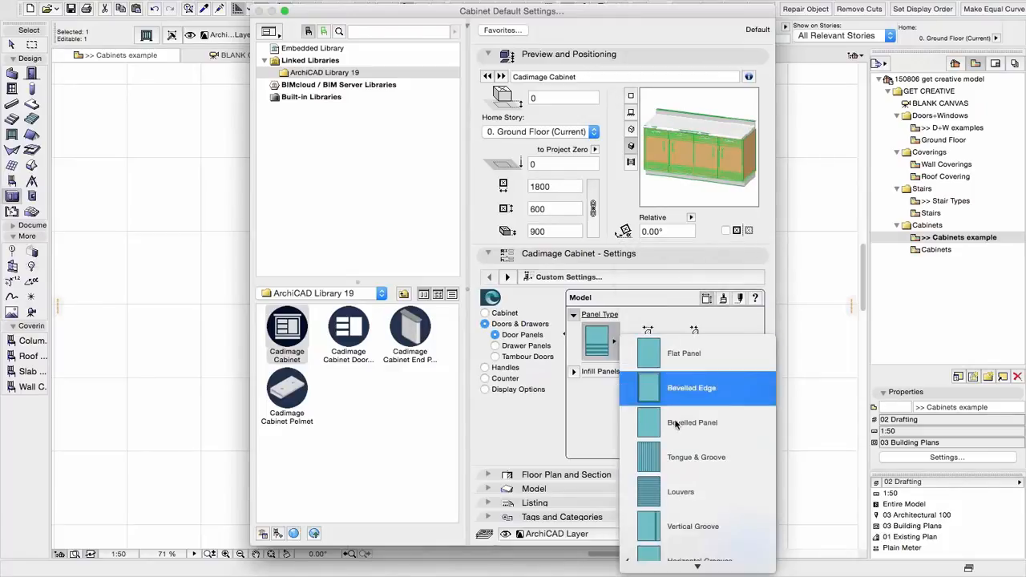
click(694, 517)
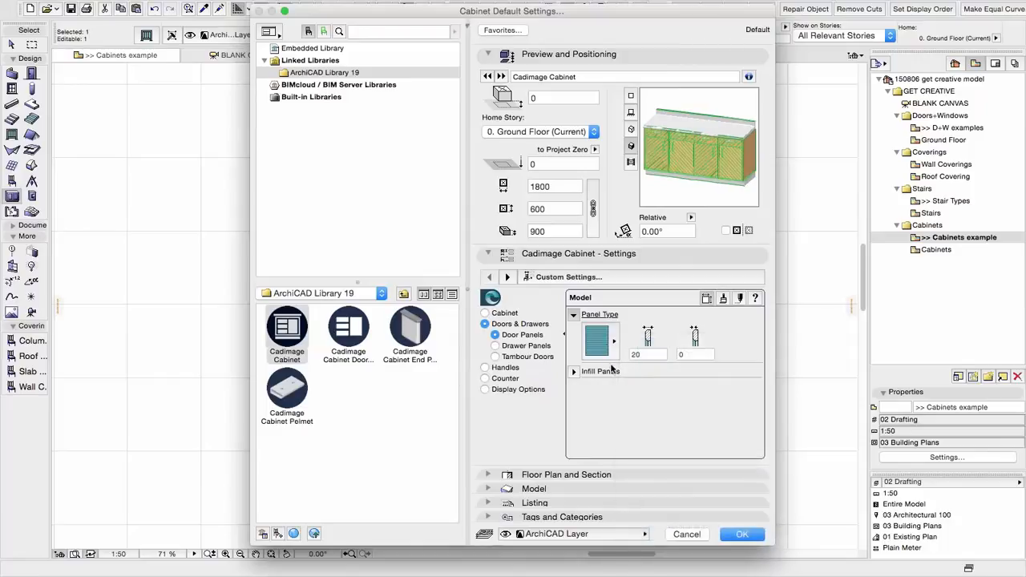
click(602, 349)
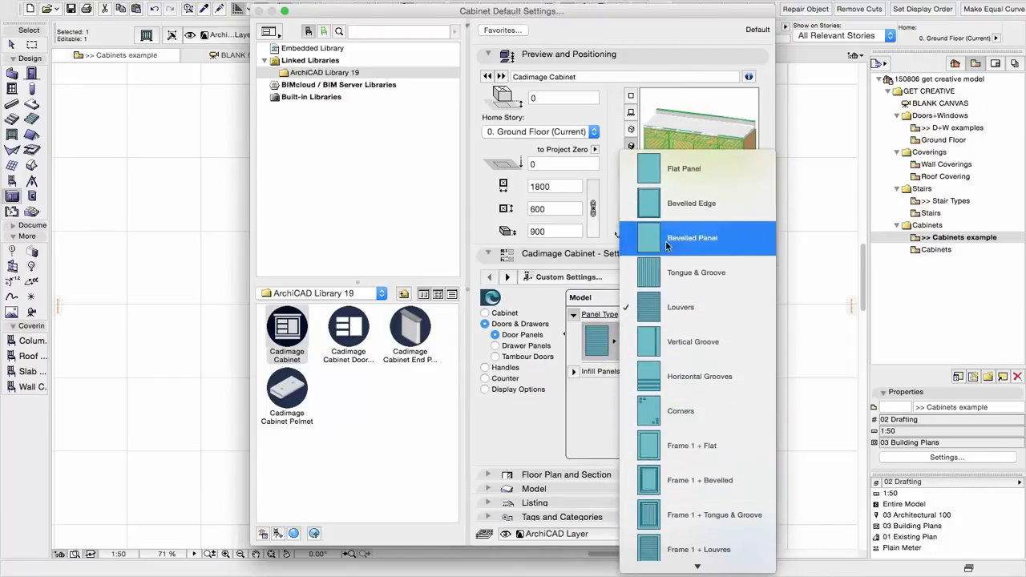
click(676, 205)
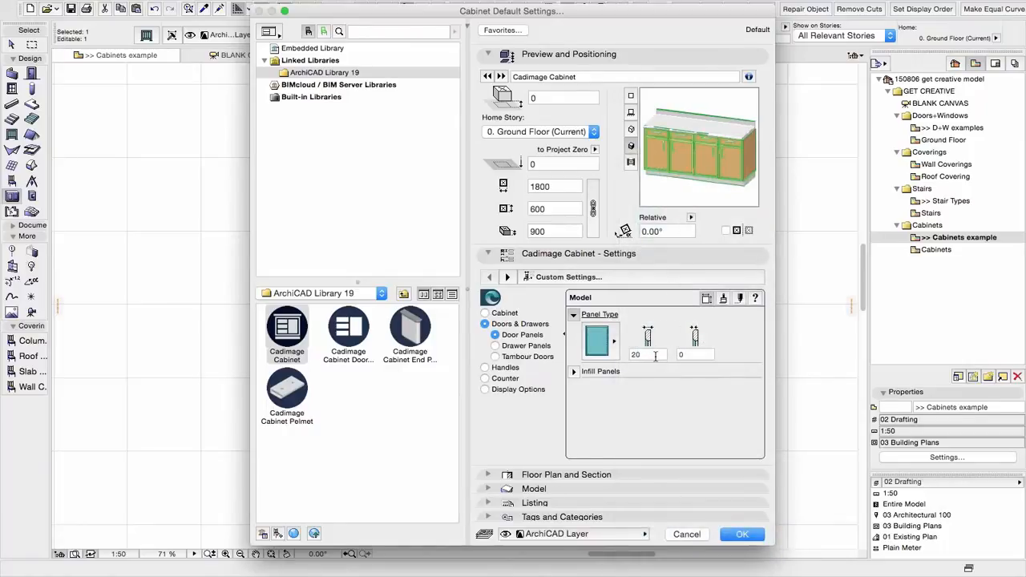
Examine the door infill panel angle, the doors and drawers surfaces, and the handle surface setting.
click(591, 372)
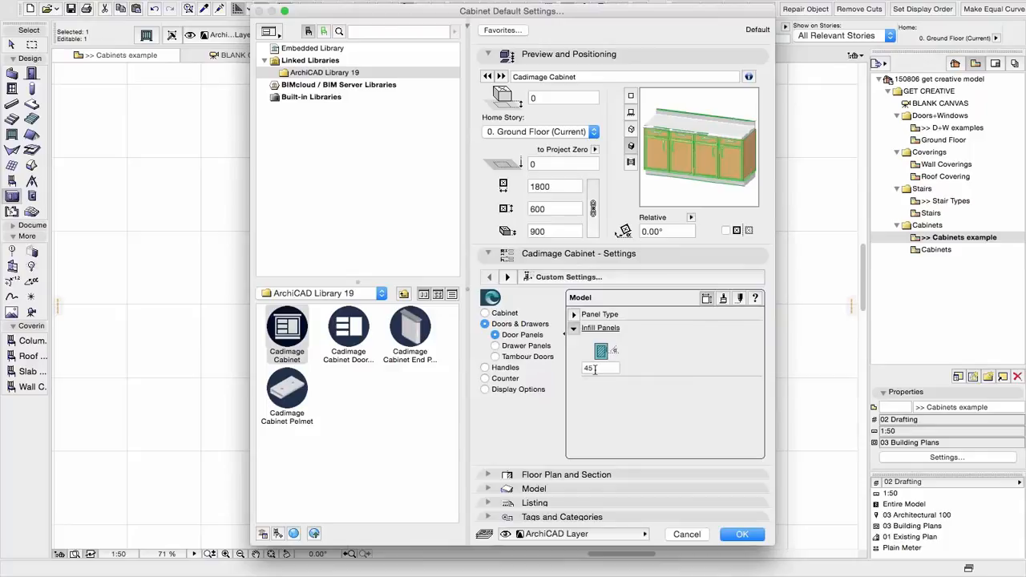
click(594, 369)
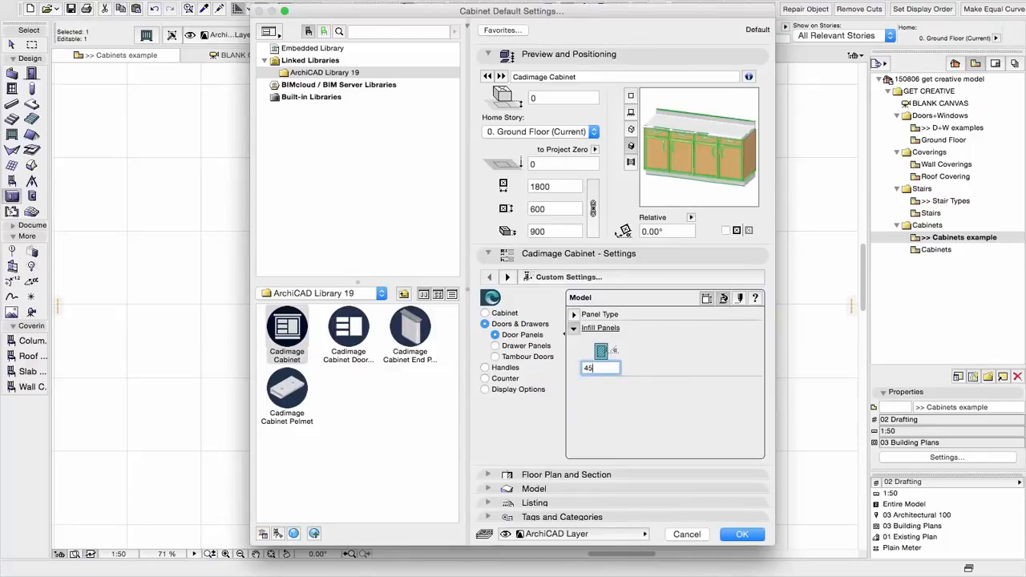
click(722, 298)
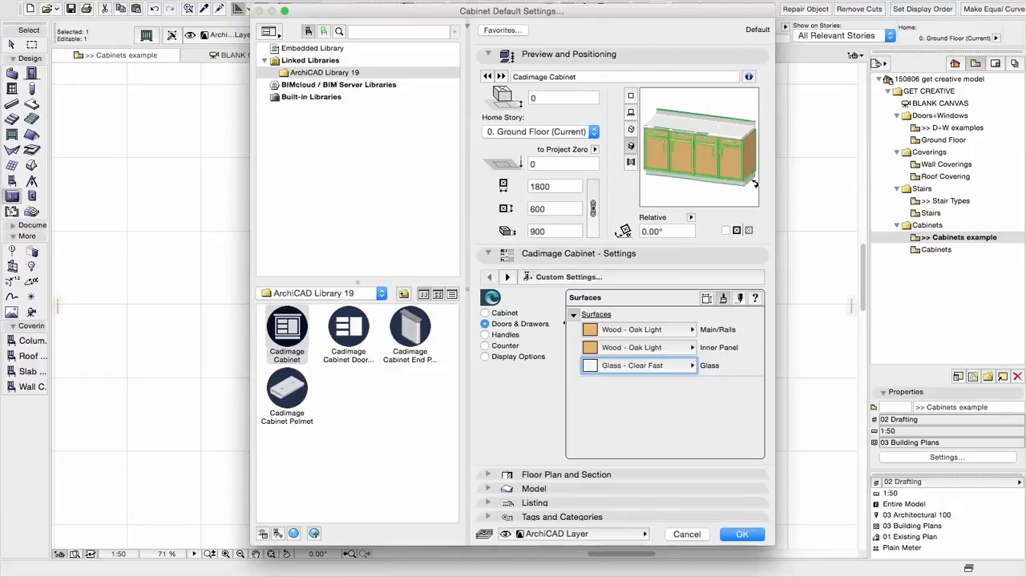
click(507, 335)
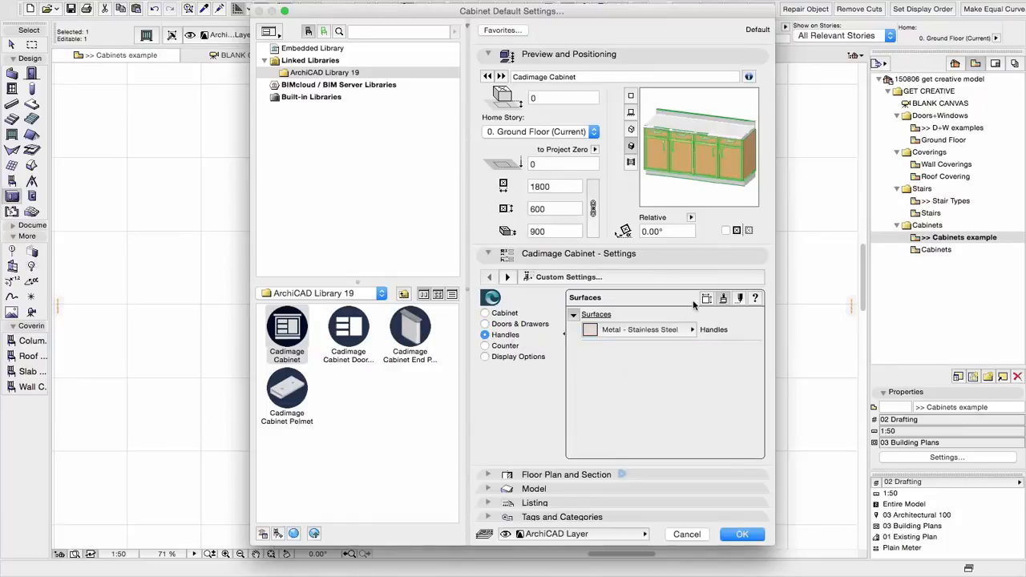
Set the cabinet's handle type to Full-Length in the handles model settings.
click(707, 298)
click(613, 341)
mouse_move(673, 566)
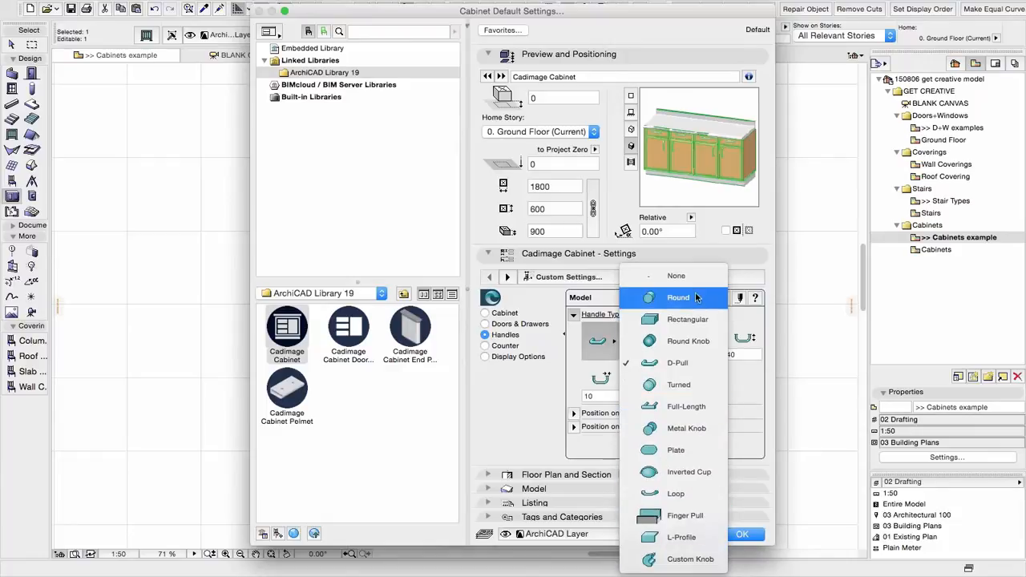
click(686, 407)
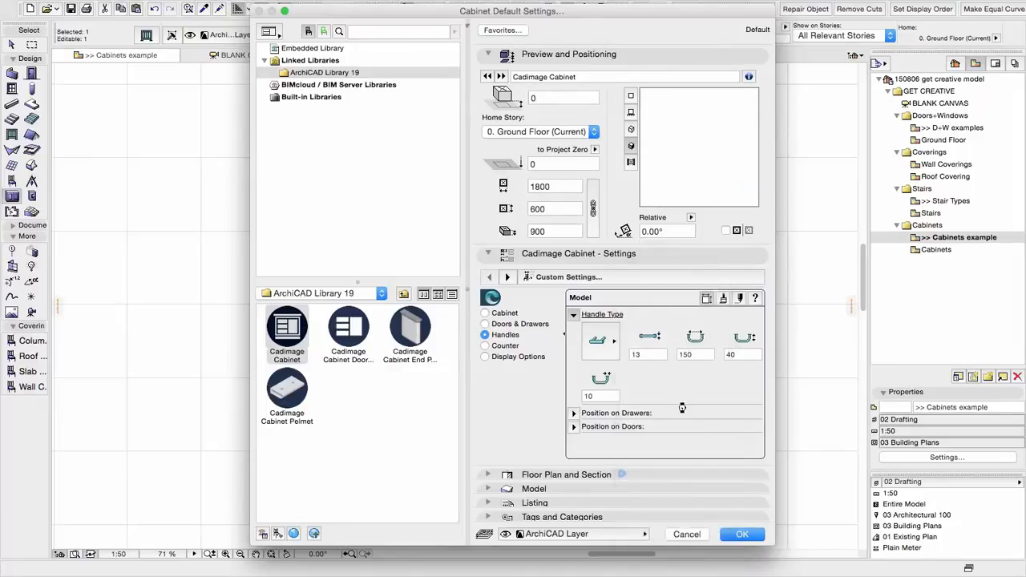
Set the handle's thickness to 9, its length to 200 and its projection to 3.
click(647, 353)
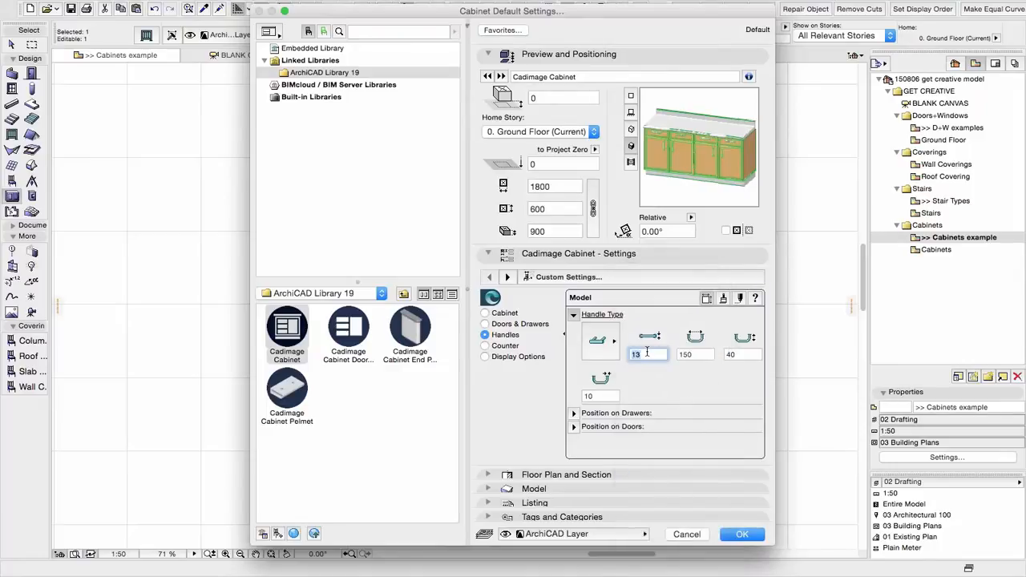
text(9)
click(702, 356)
text(200)
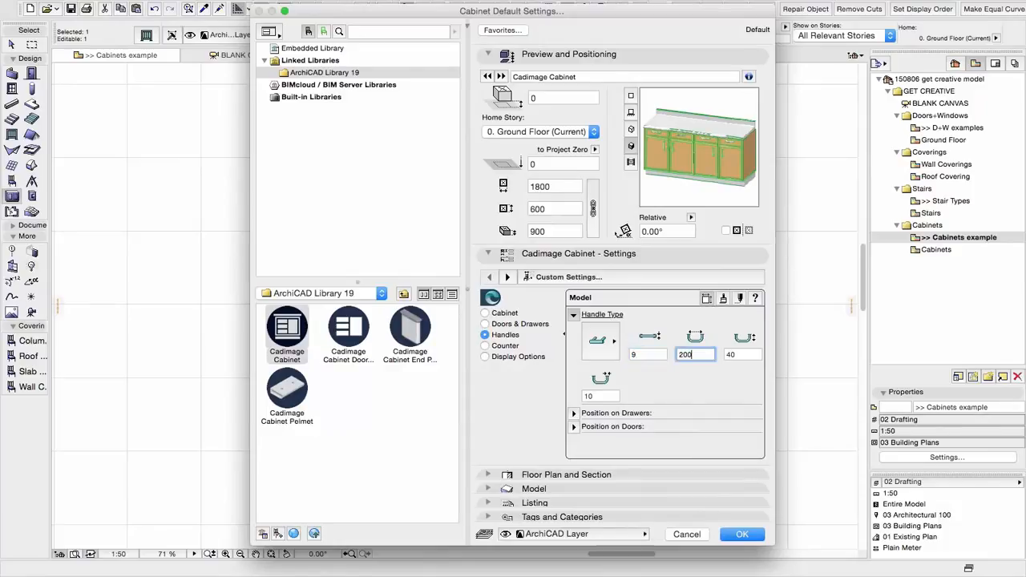
click(747, 355)
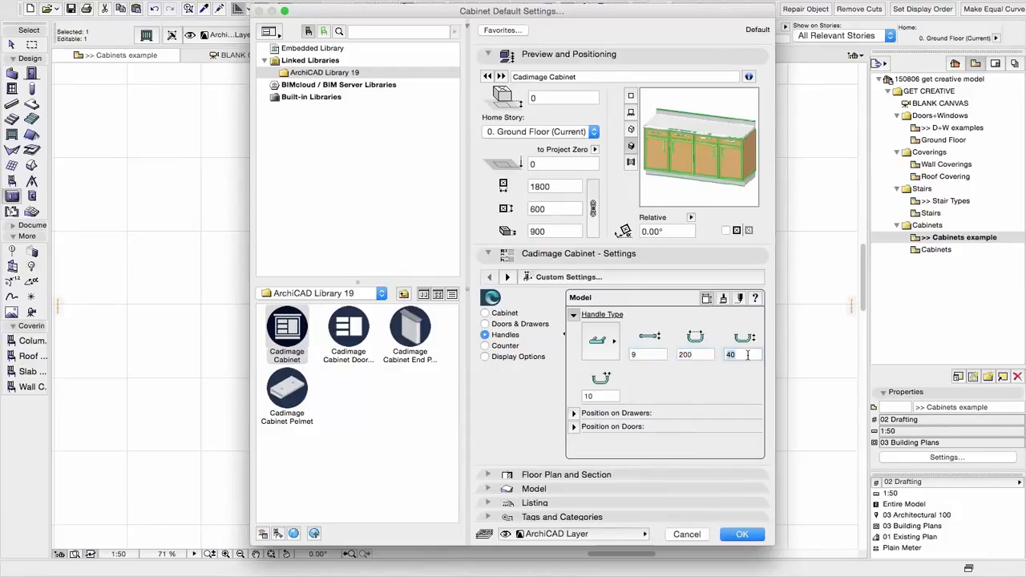
text(3)
key(Return)
Review the available handle position options for the drawers and for the doors.
click(574, 413)
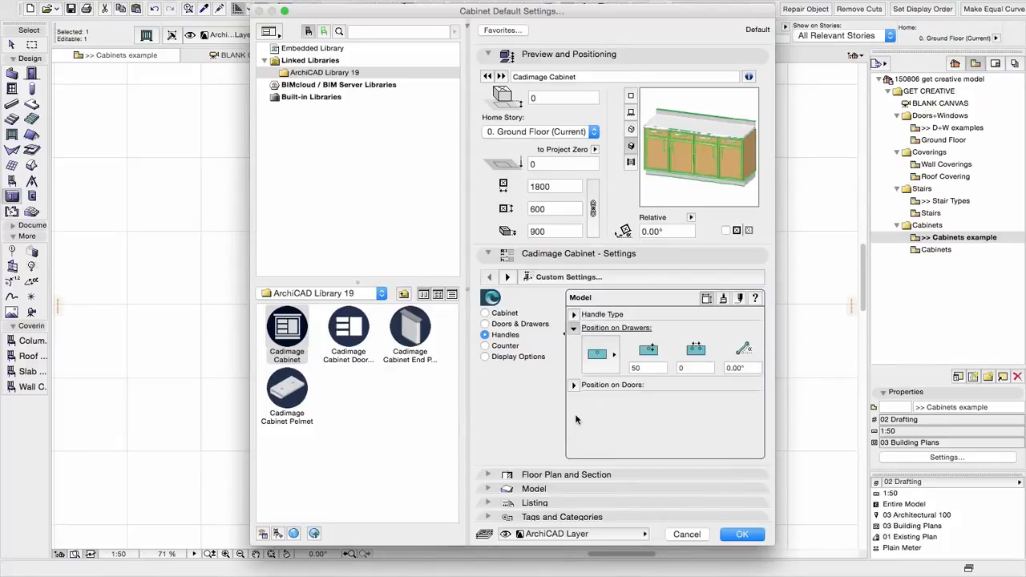
click(607, 363)
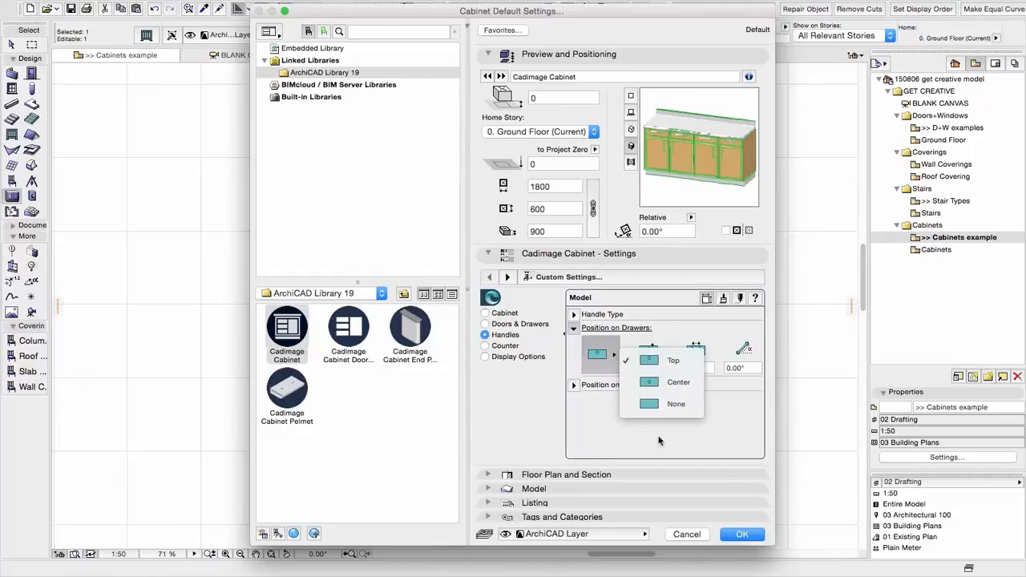
click(676, 404)
click(574, 385)
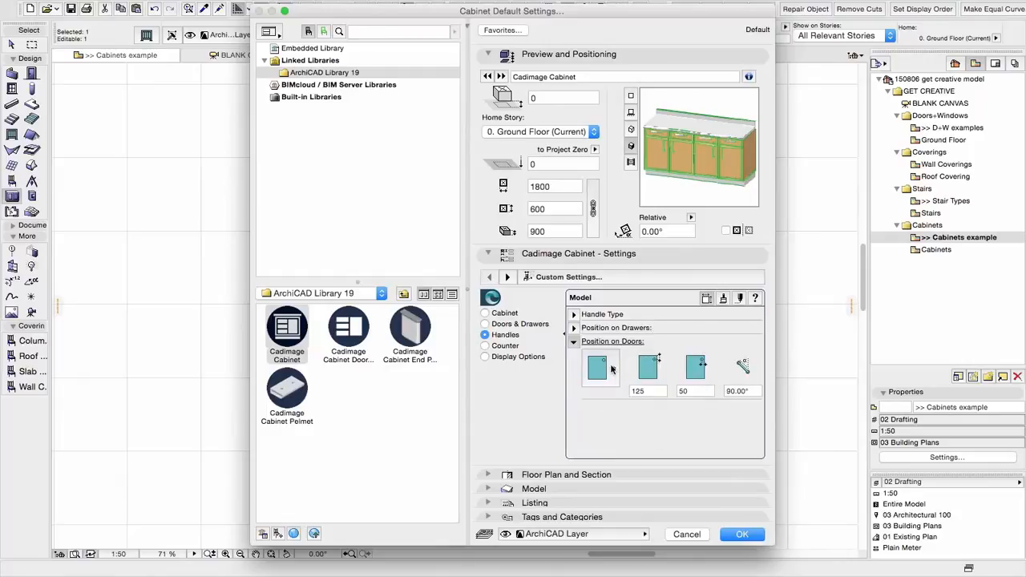
click(616, 369)
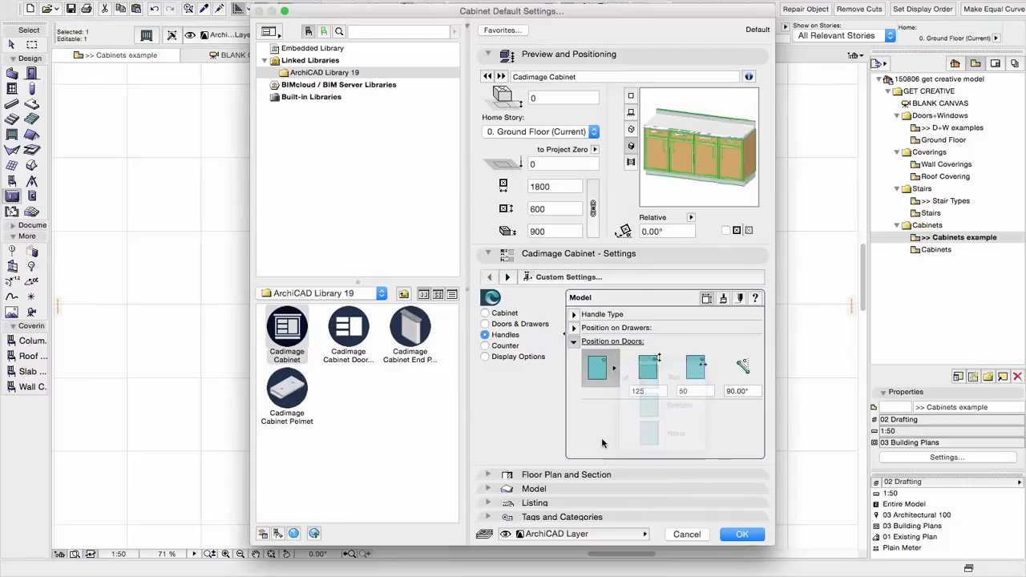
click(676, 433)
Set the surface of the handles to Paint - Ivory Black.
click(723, 298)
click(688, 329)
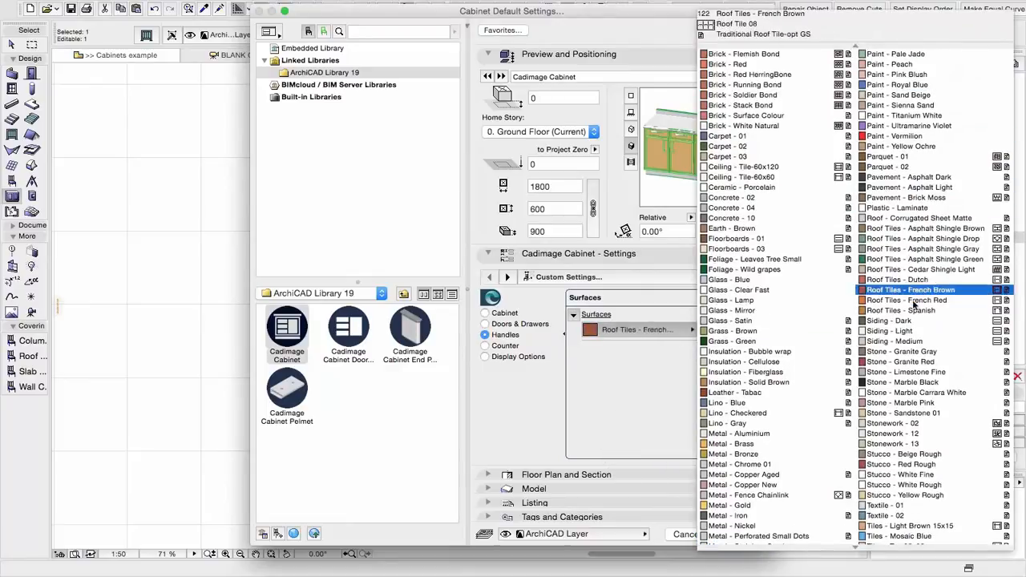
scroll(910, 317, up, 2)
click(905, 291)
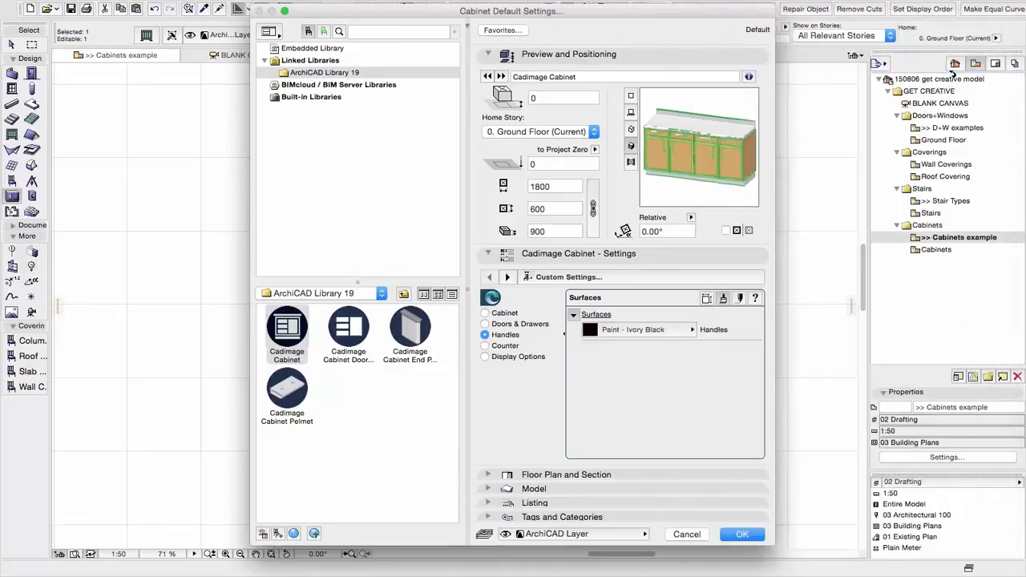
In the counter's model settings, turn the benchtop off and back on.
click(486, 346)
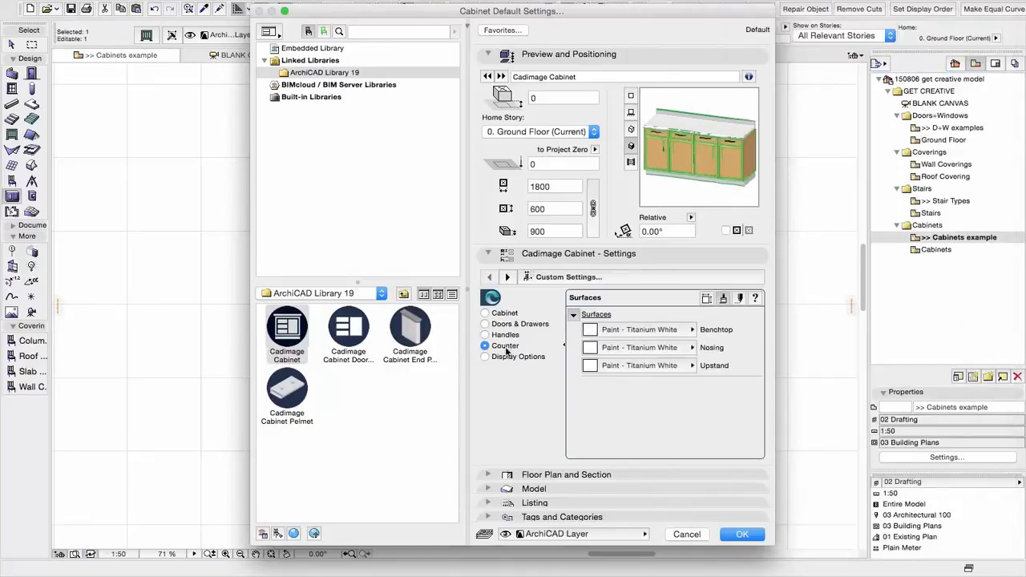
click(706, 298)
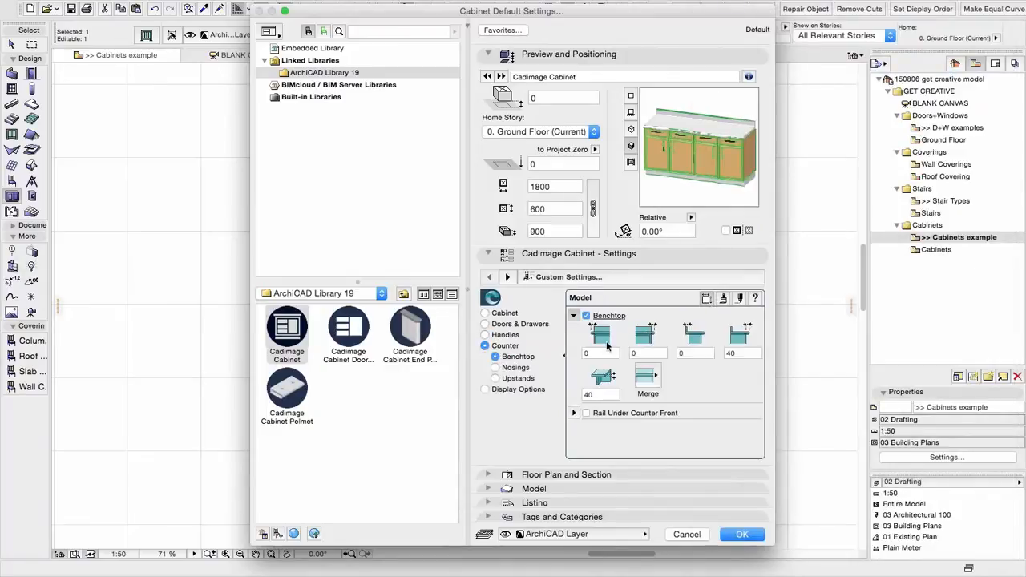
click(586, 316)
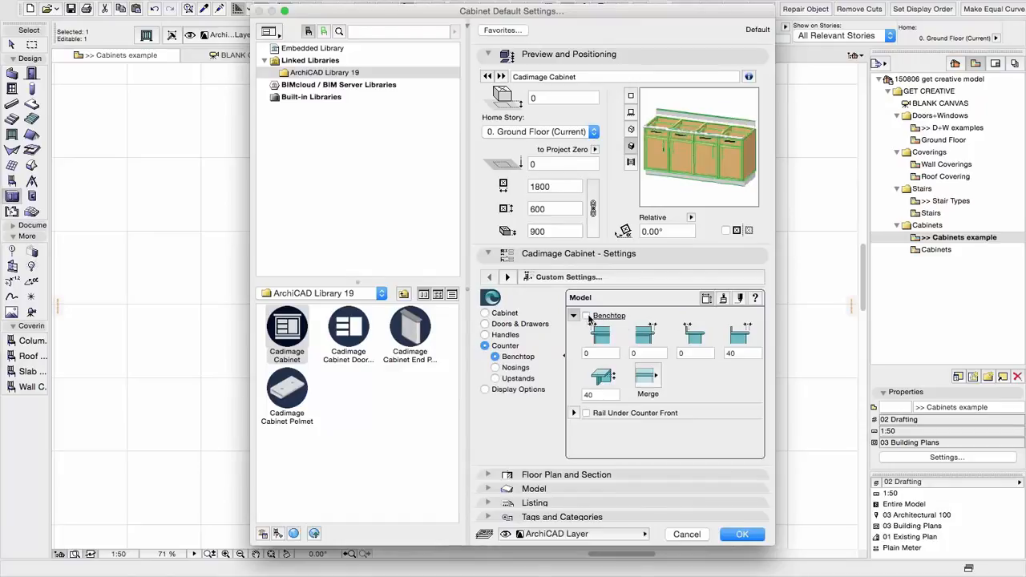
click(587, 316)
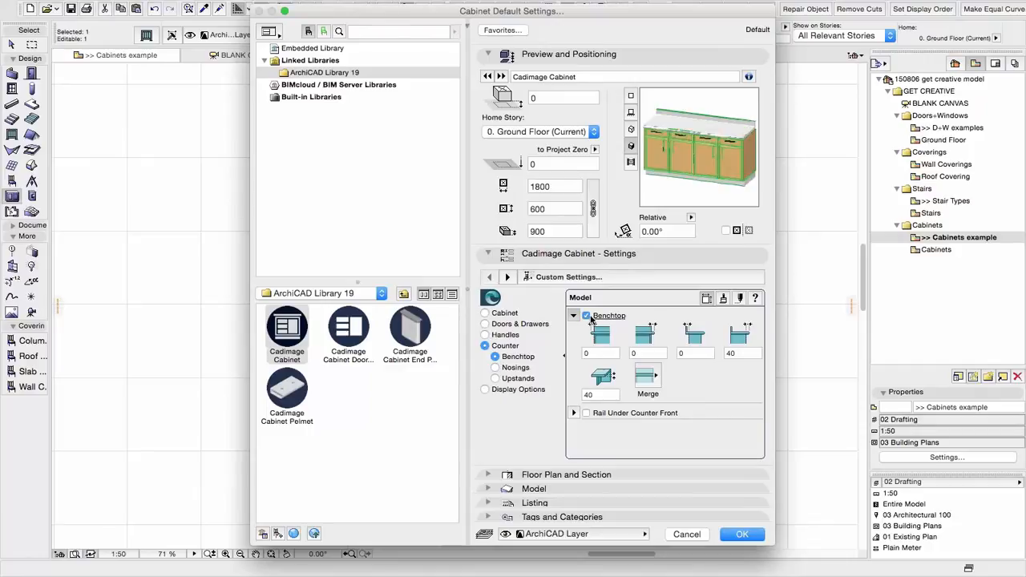
Set the benchtop's left, right and back overhangs to 100 each.
click(607, 353)
key(Tab)
text(100)
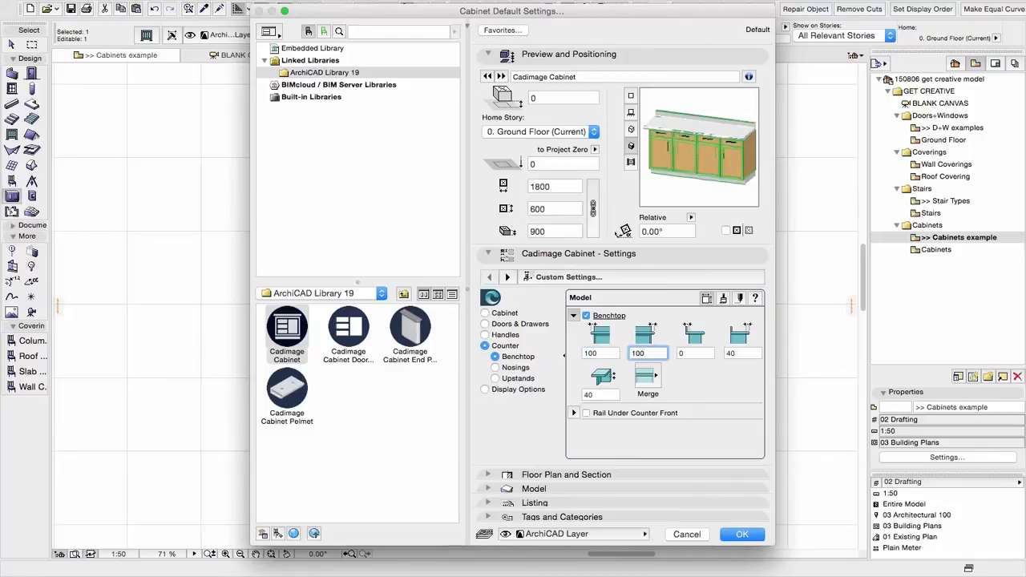
key(Tab)
text(100)
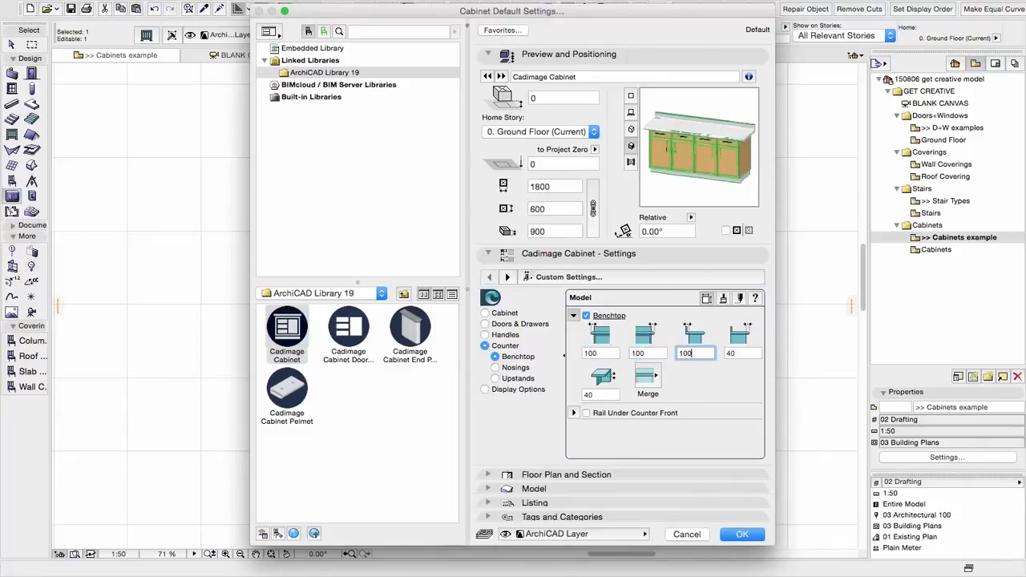
key(Return)
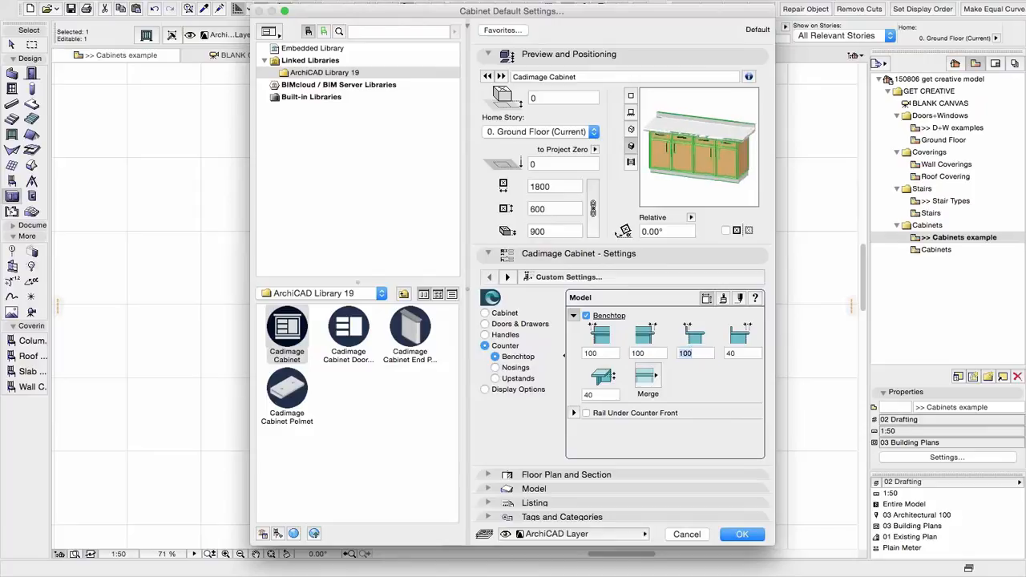
click(746, 354)
Set the benchtop's merge option to Free-Standing.
click(646, 379)
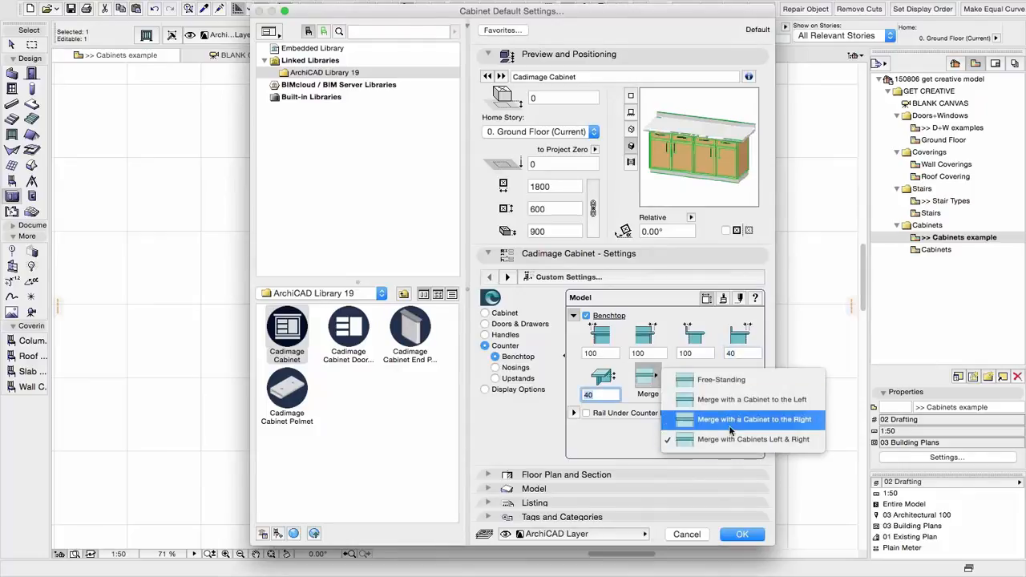
click(727, 380)
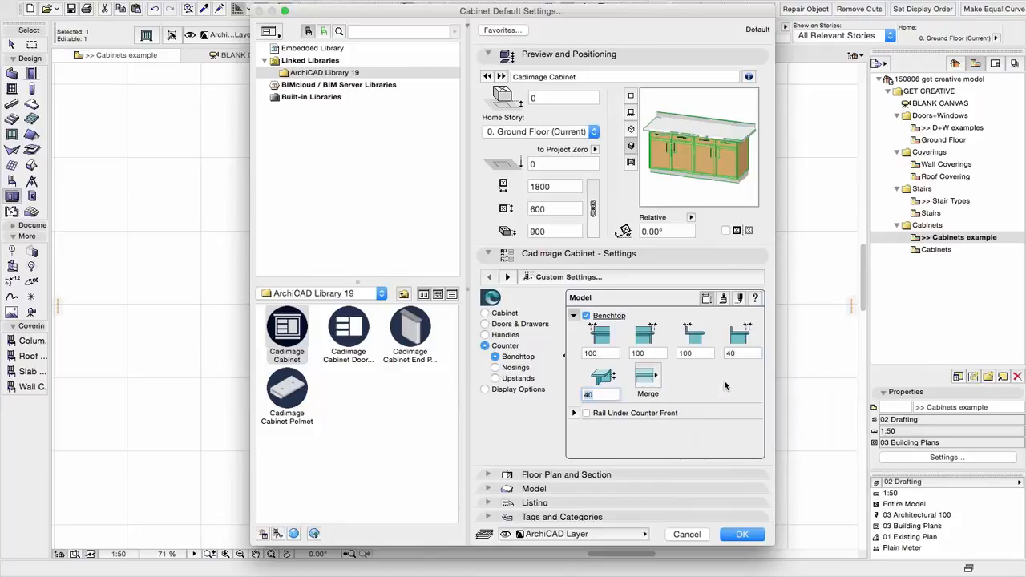
click(656, 375)
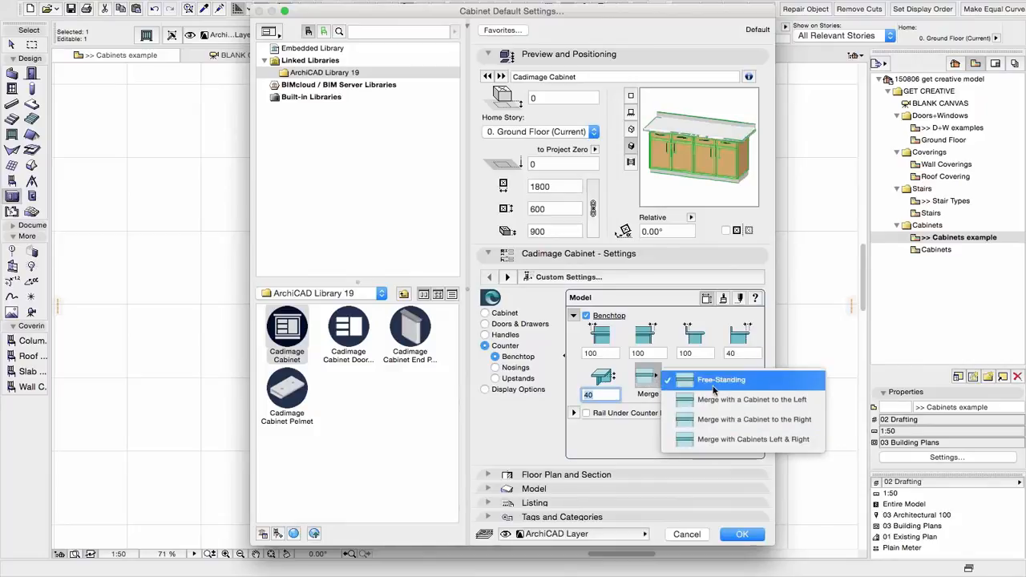
click(638, 431)
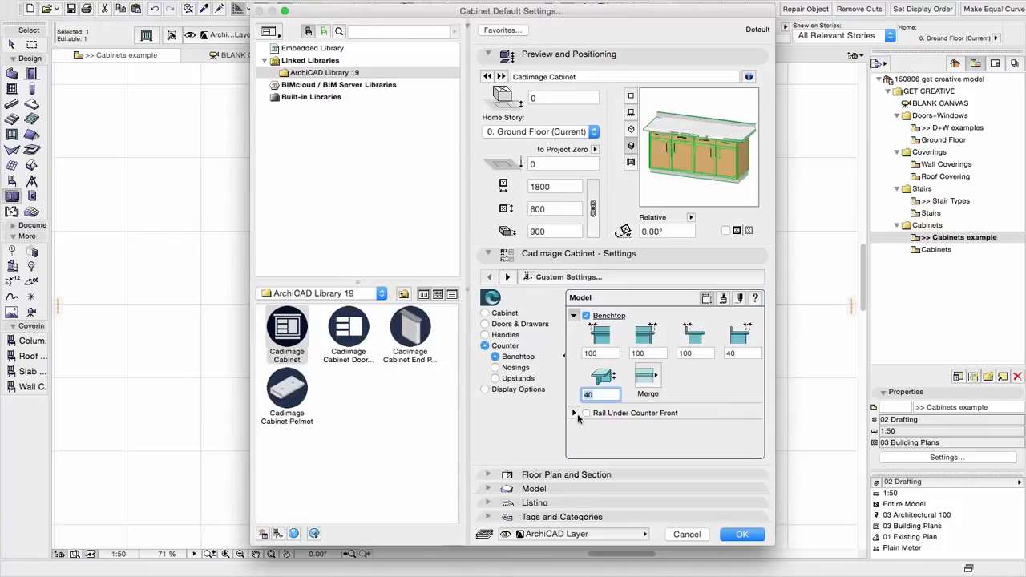
Give the counter a Chamfered nosing profile and apply it to Front Edge and Both Ends.
click(512, 368)
click(603, 342)
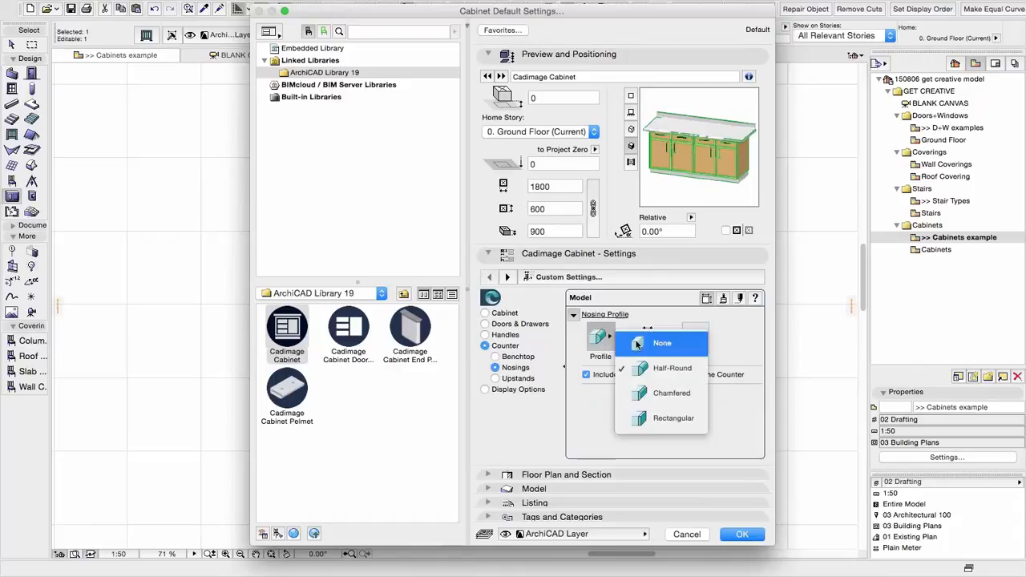
click(670, 393)
click(693, 340)
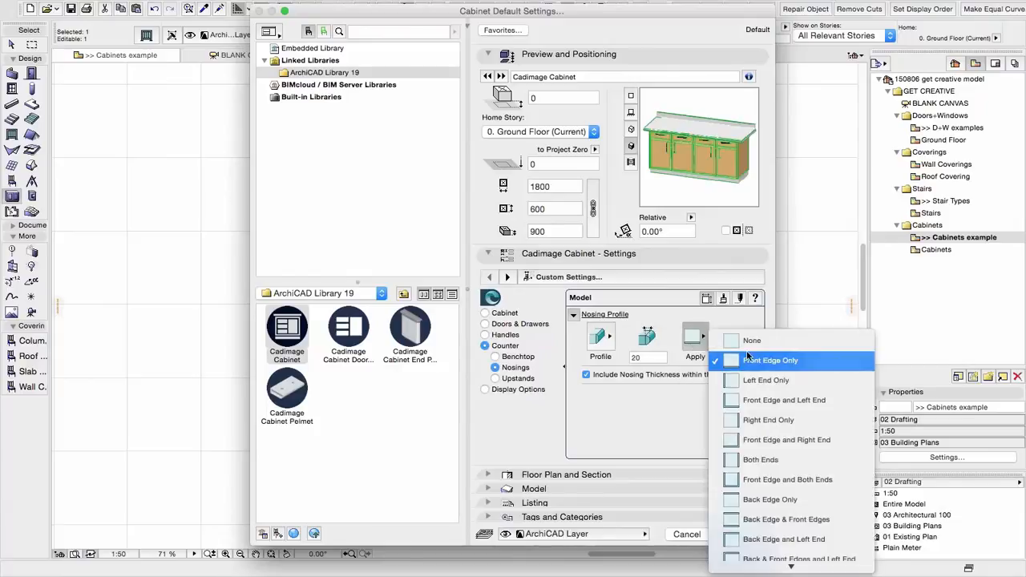
click(785, 484)
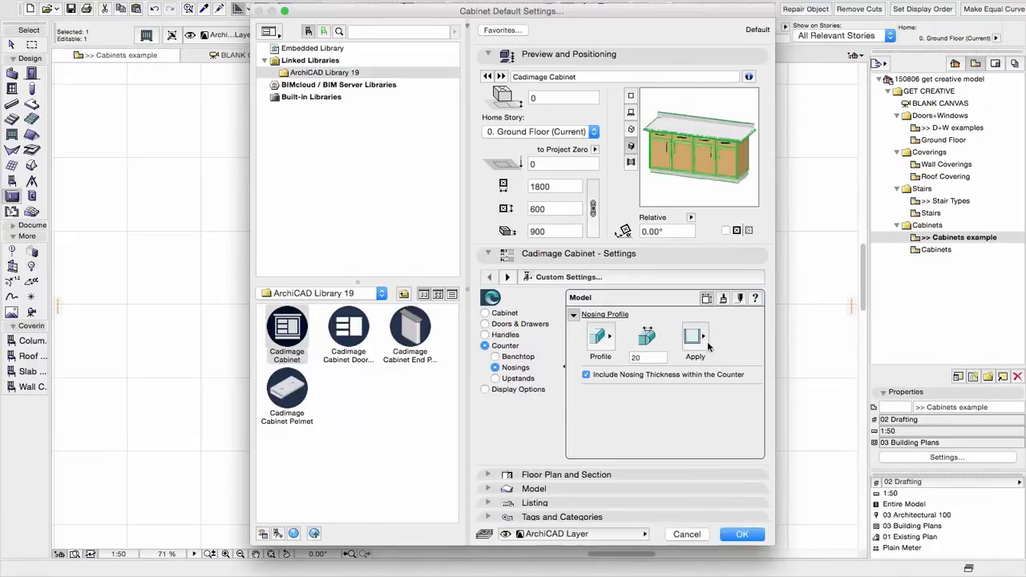
Set the counter's upstand profile to Rectangular with a height of 200.
click(516, 379)
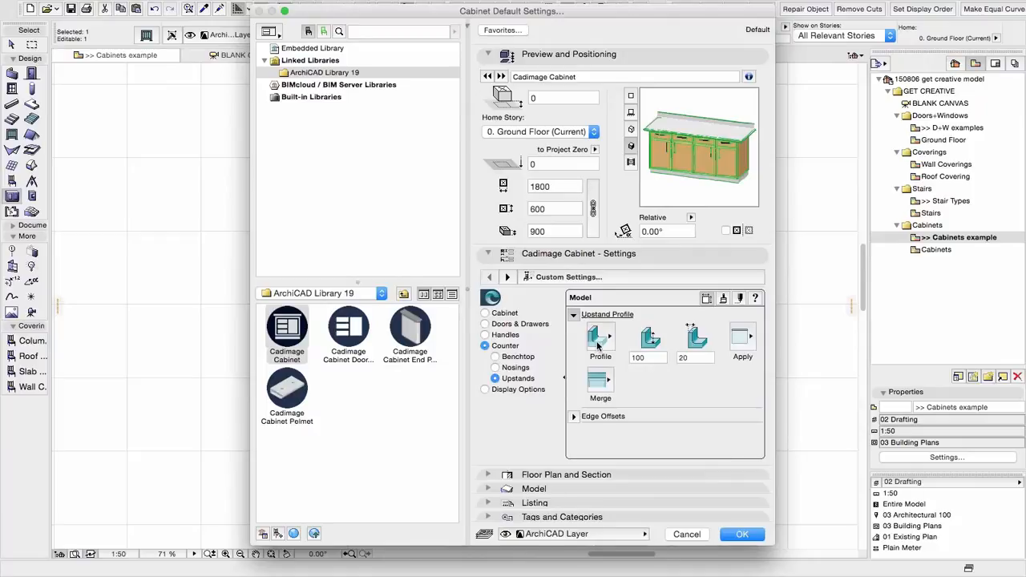
click(598, 341)
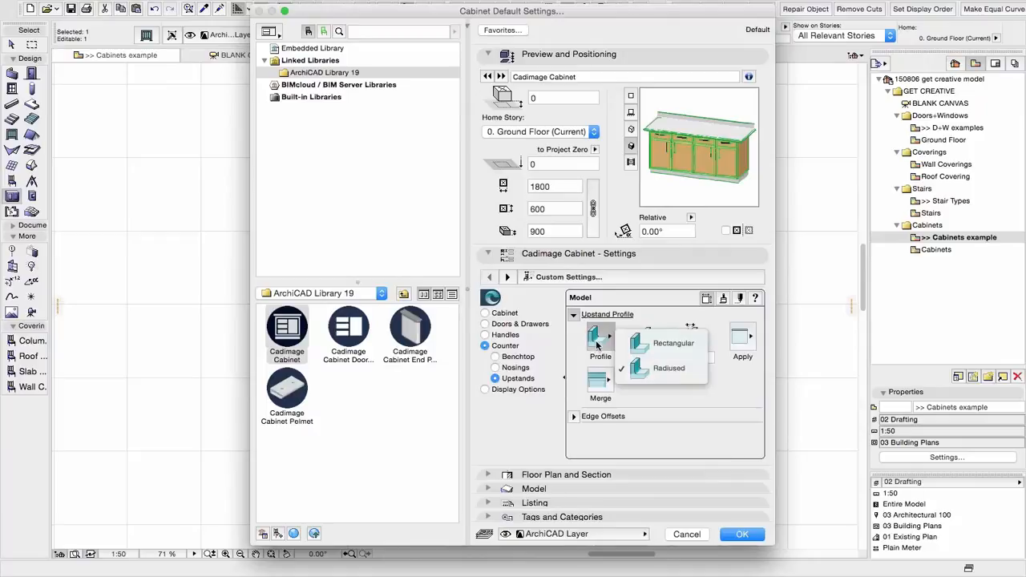
click(676, 343)
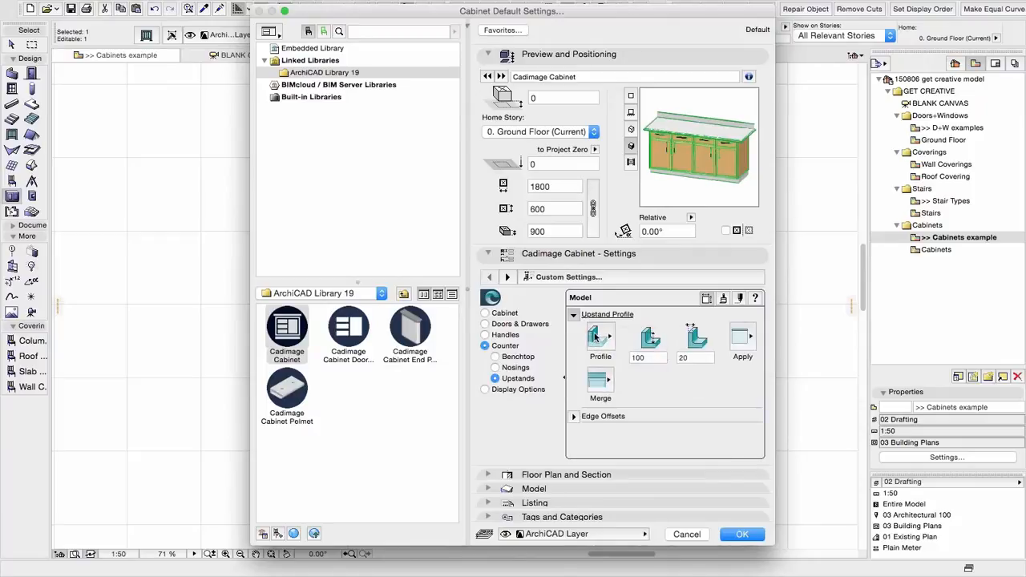
double_click(648, 358)
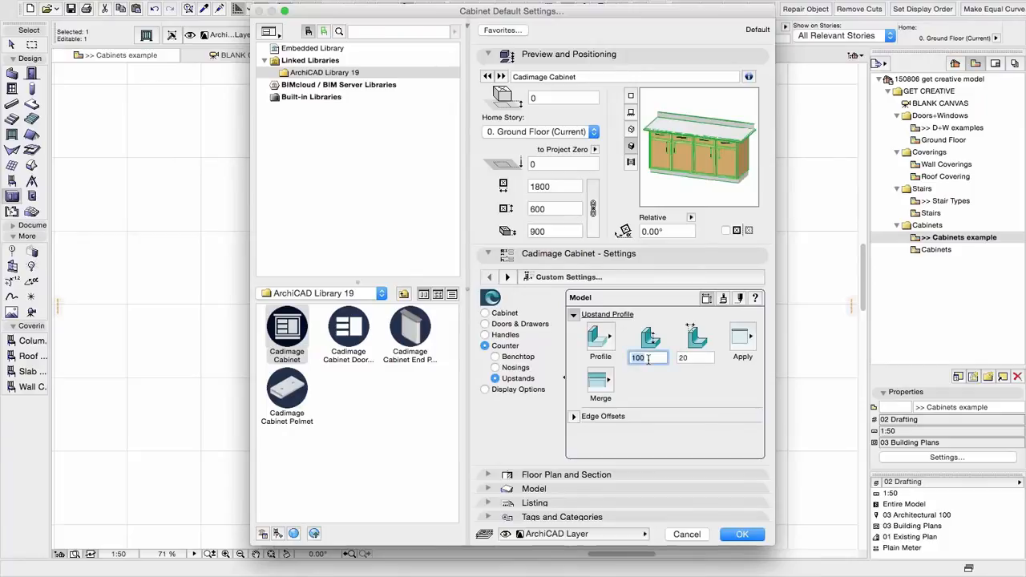
text(200)
click(695, 356)
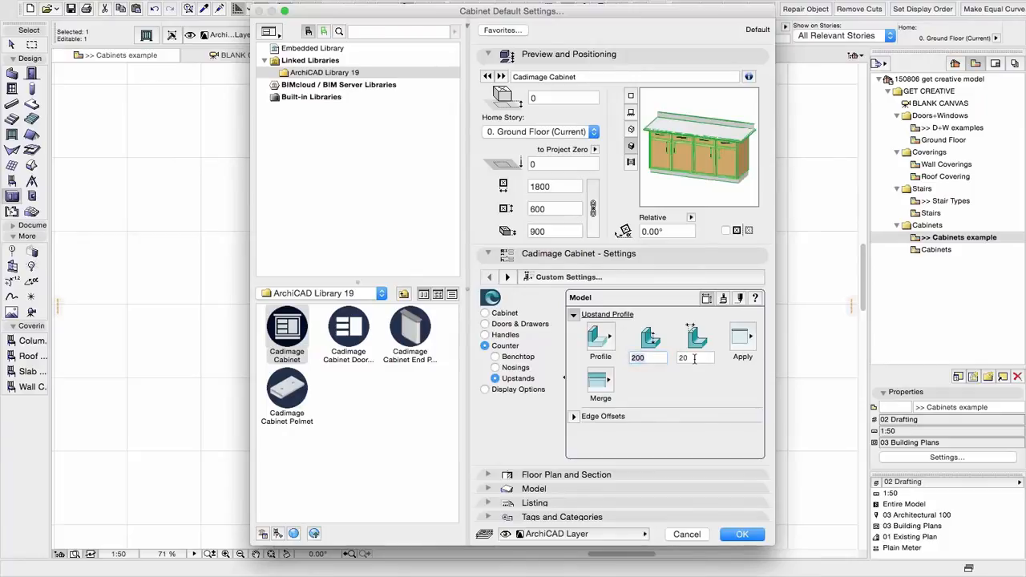
Apply the upstand to Back Edge and Both Ends, with a front edge offset of 500.
click(736, 342)
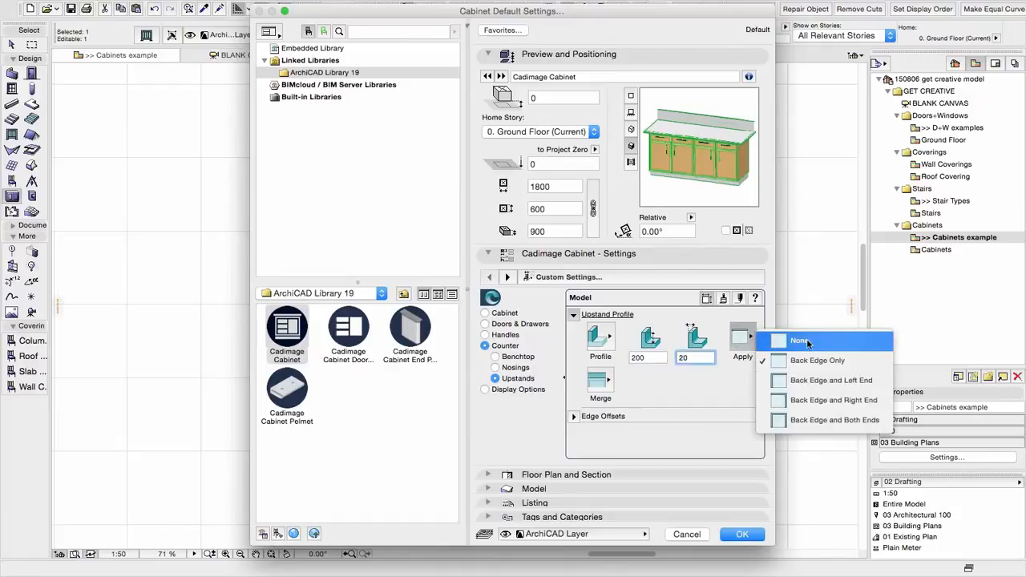
click(828, 423)
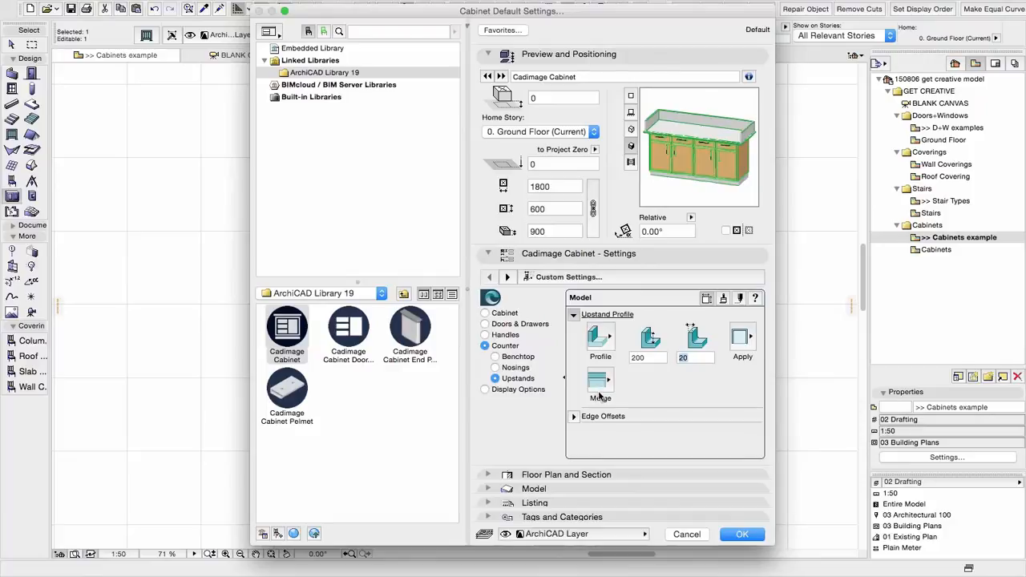
click(574, 417)
click(740, 372)
text(500)
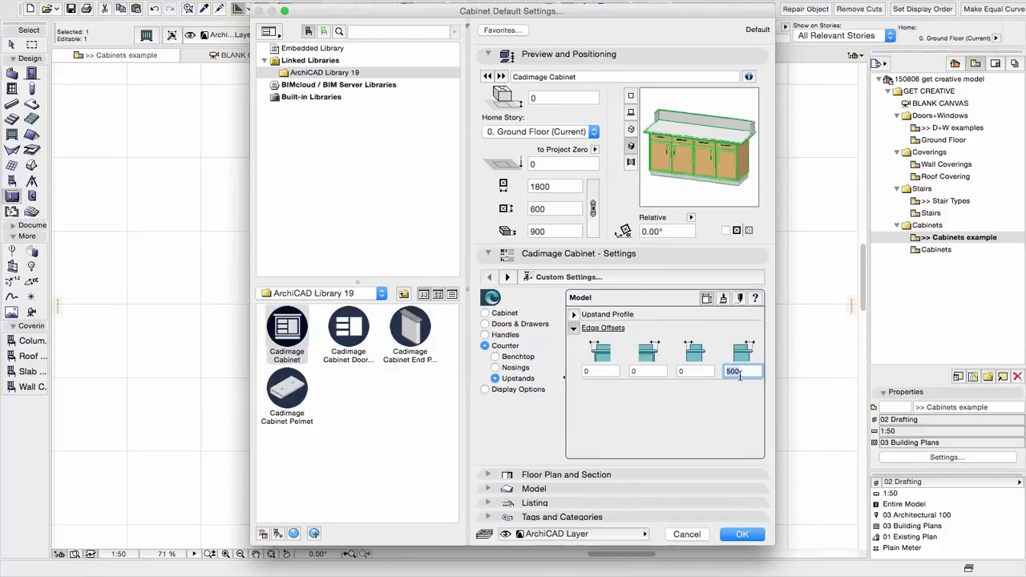
text(0)
Set the counter's benchtop surface to Paint - Ivory Black.
click(724, 299)
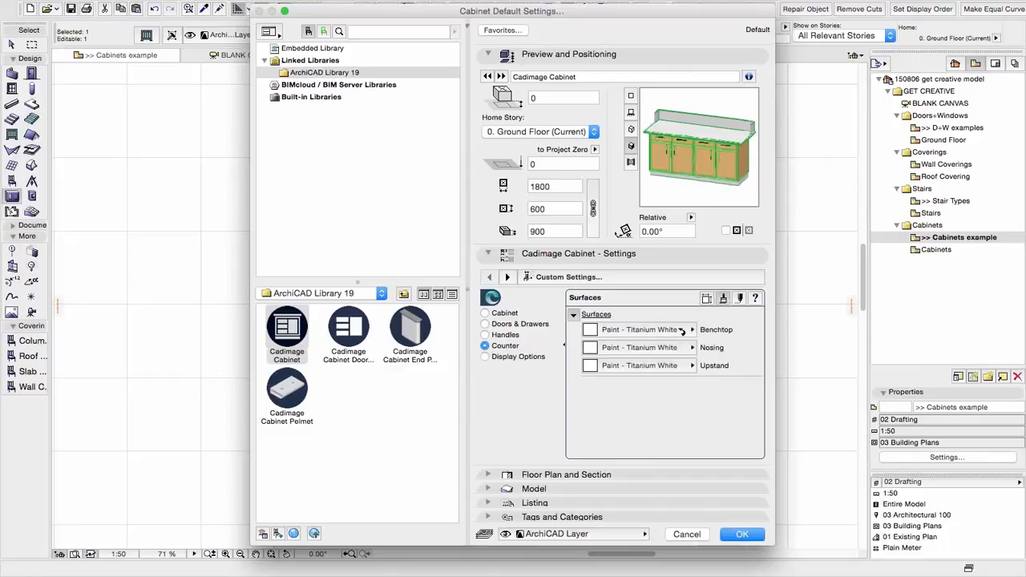
click(692, 330)
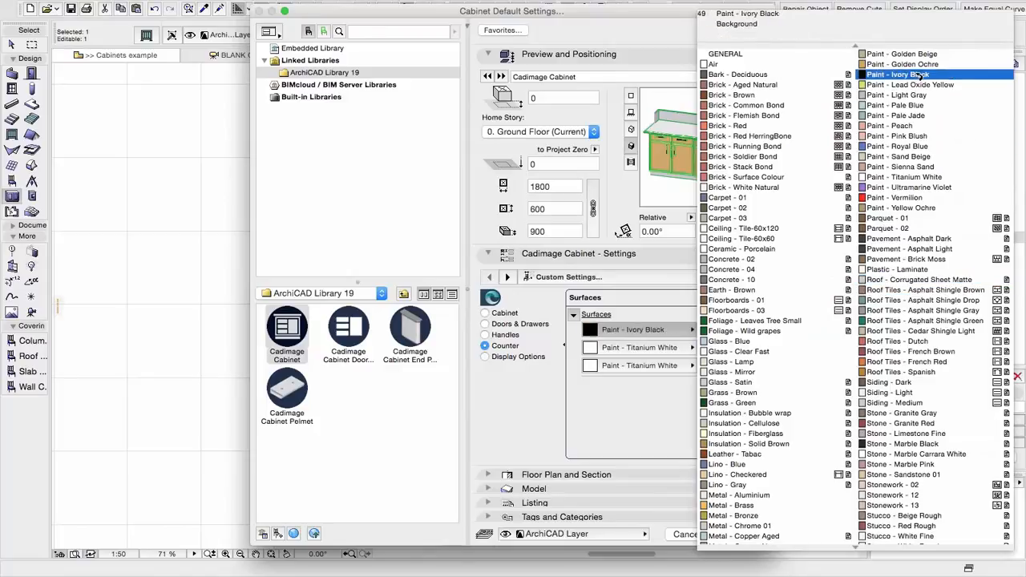
click(943, 75)
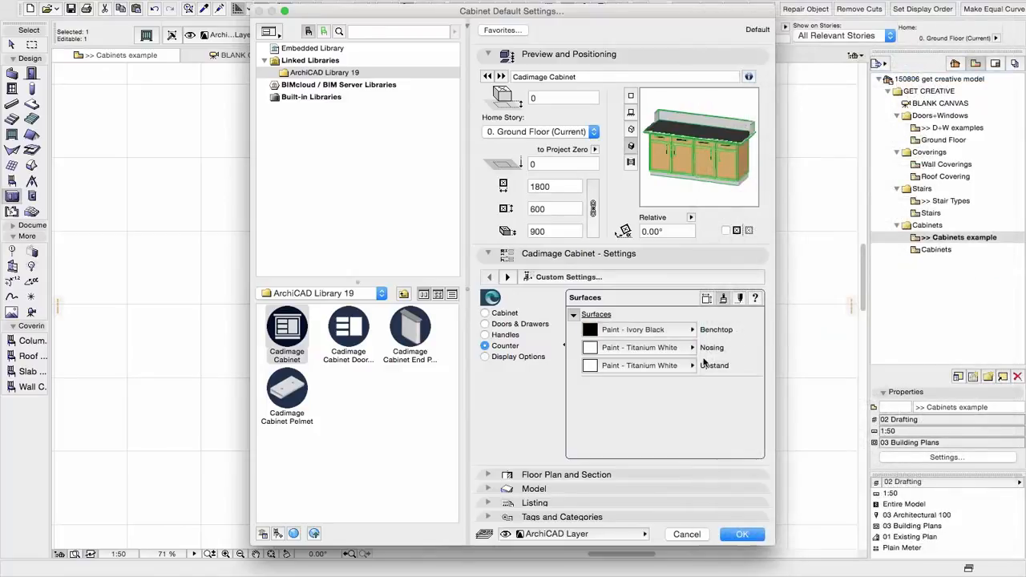
Set the counter's nosing surface to Paint - Cadmium Yellow and its upstand surface to Paint - Vermilion.
click(683, 349)
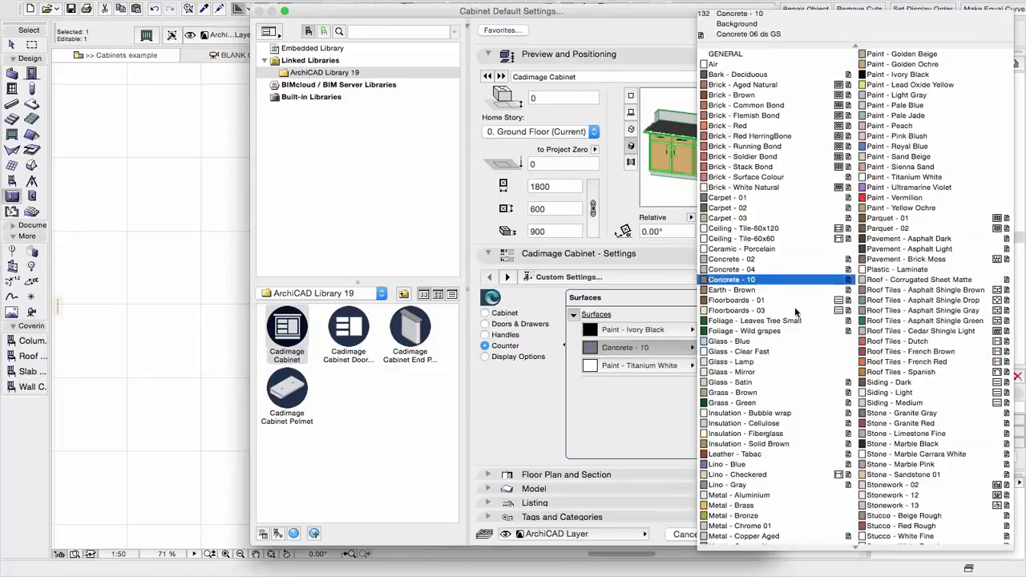
scroll(744, 489, down, 10)
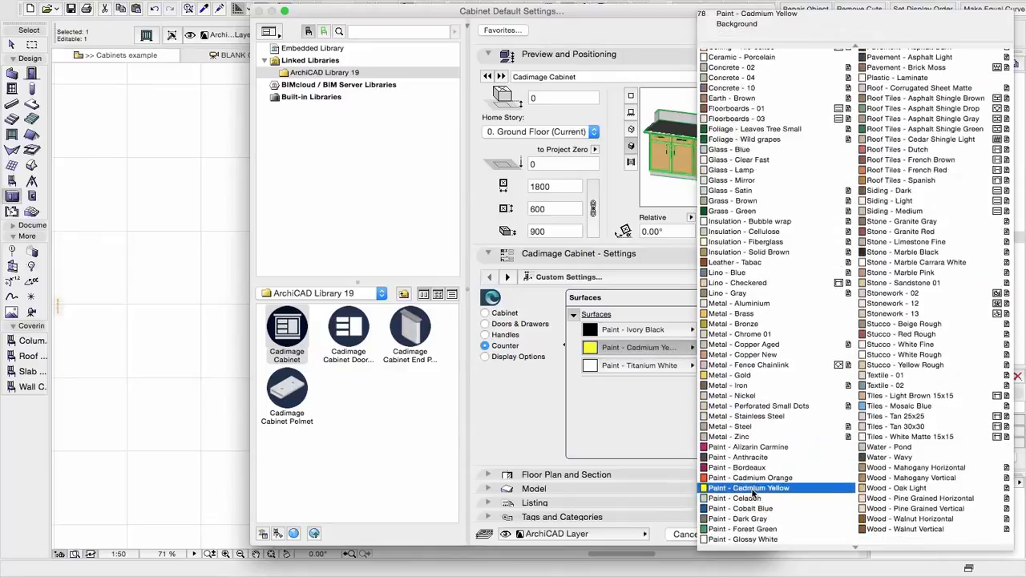
click(752, 490)
click(686, 366)
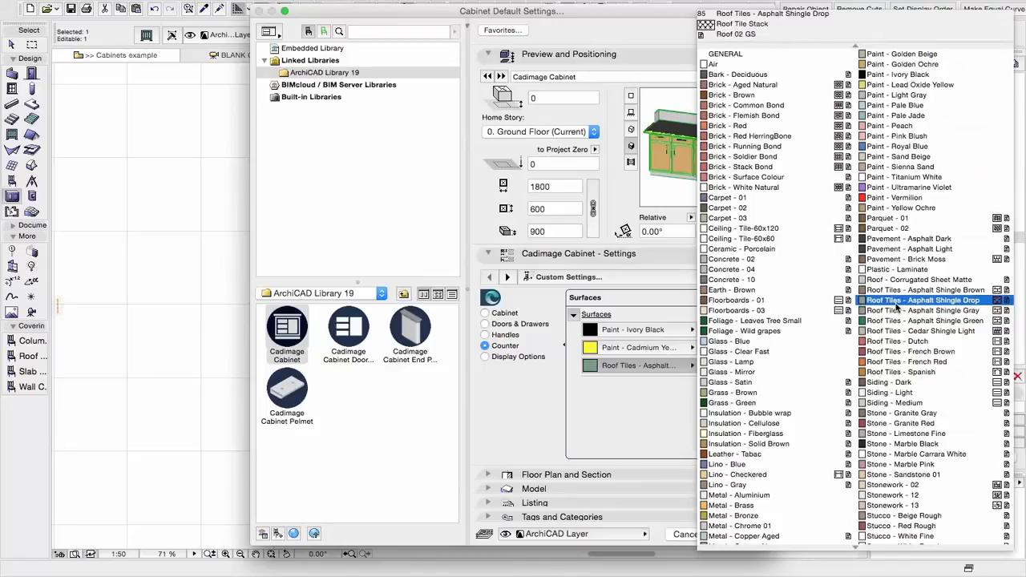
click(919, 198)
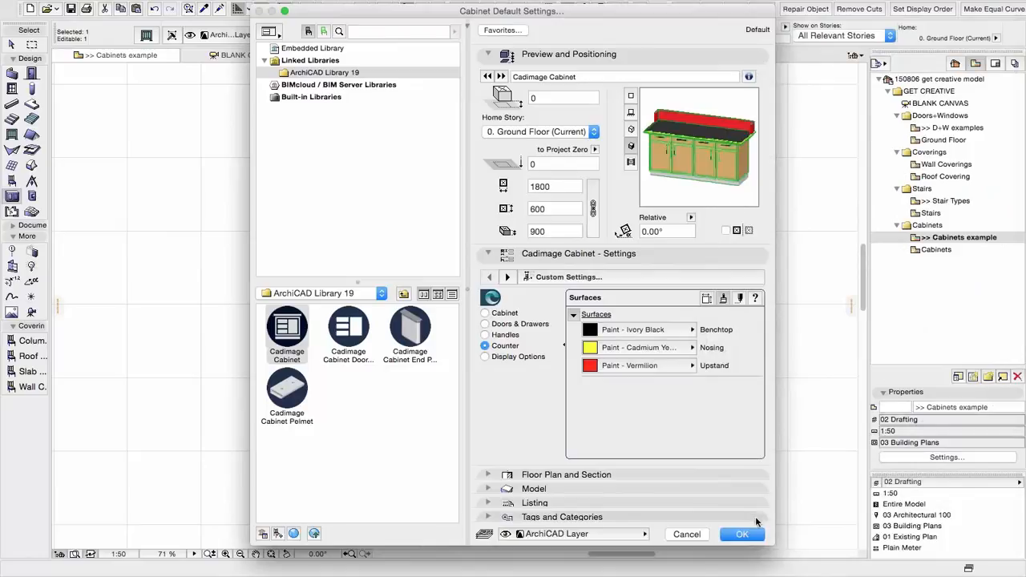
Review the cabinet's display options, then accept the settings and place the cabinet in the central room near its upper wall.
click(514, 356)
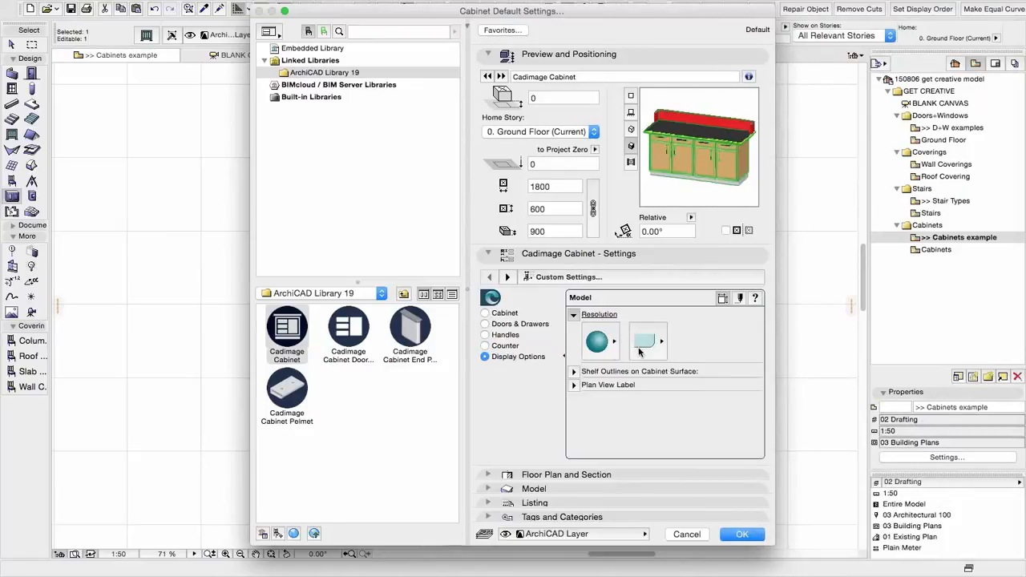
click(581, 386)
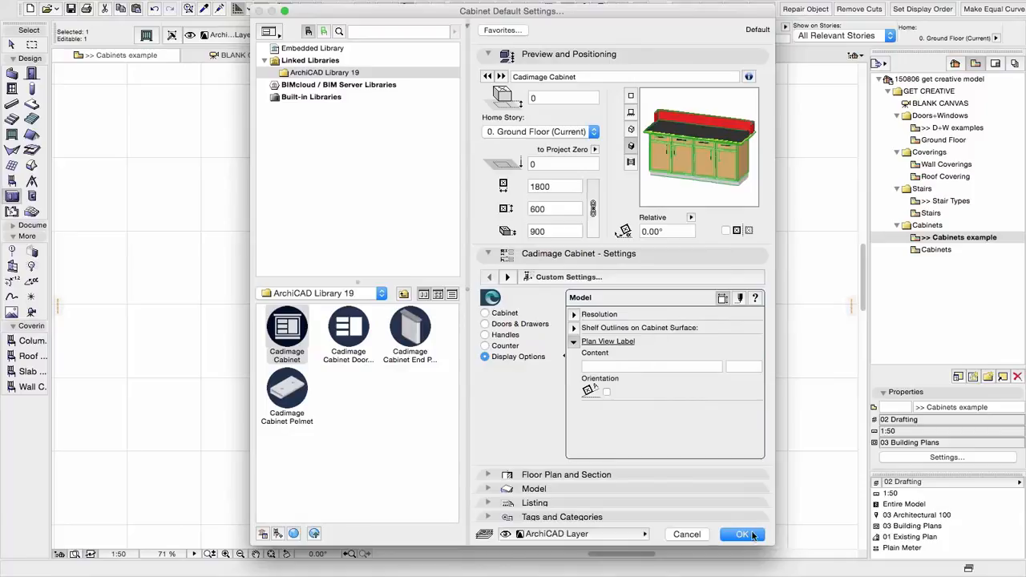
click(744, 535)
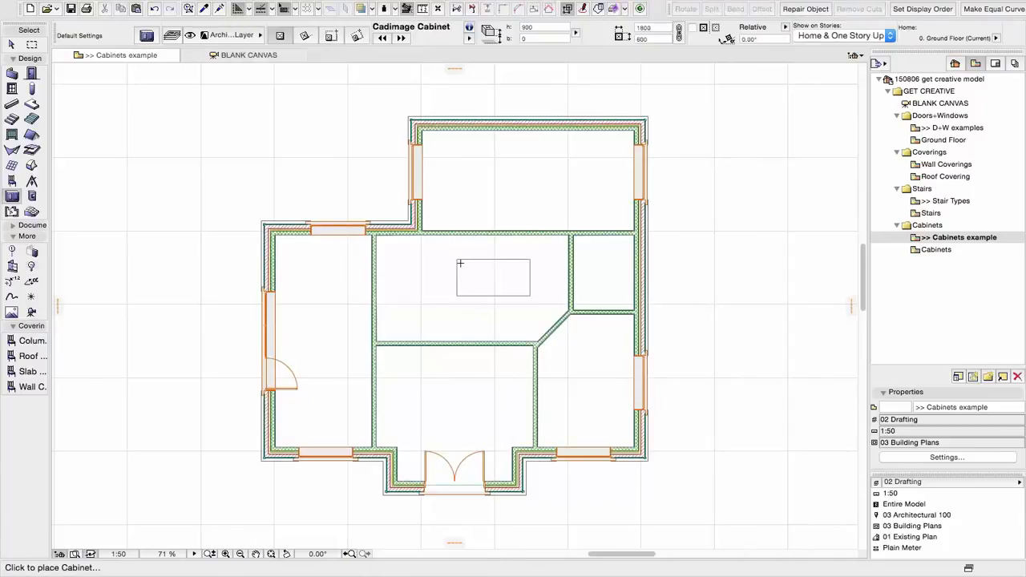
click(437, 251)
Enclose the placed cabinet in a marquee and show that area in 3D to inspect its fronts, benchtop, nosing and upstand.
click(32, 45)
click(391, 210)
click(539, 316)
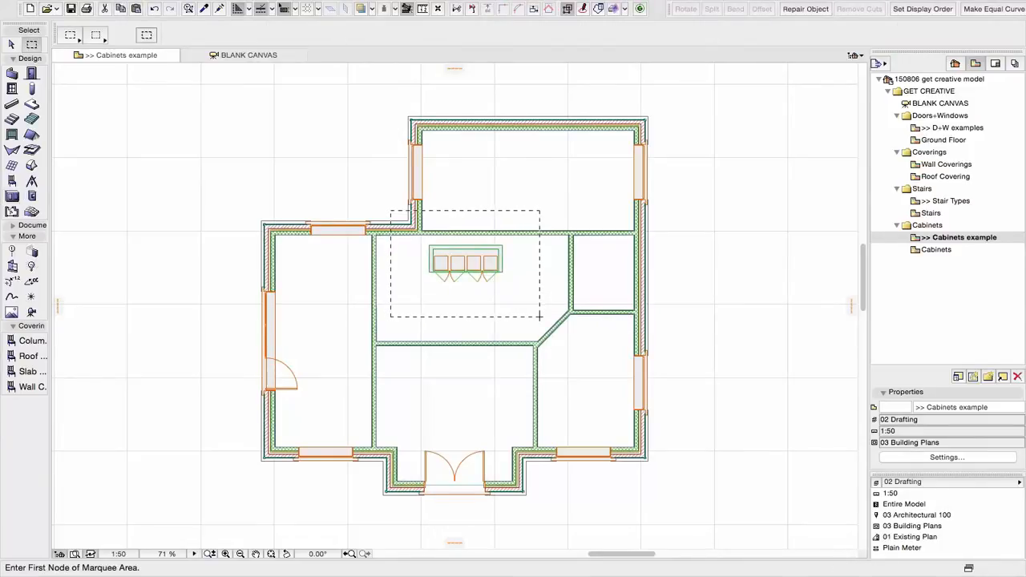
key(F5)
scroll(460, 431, up, 5)
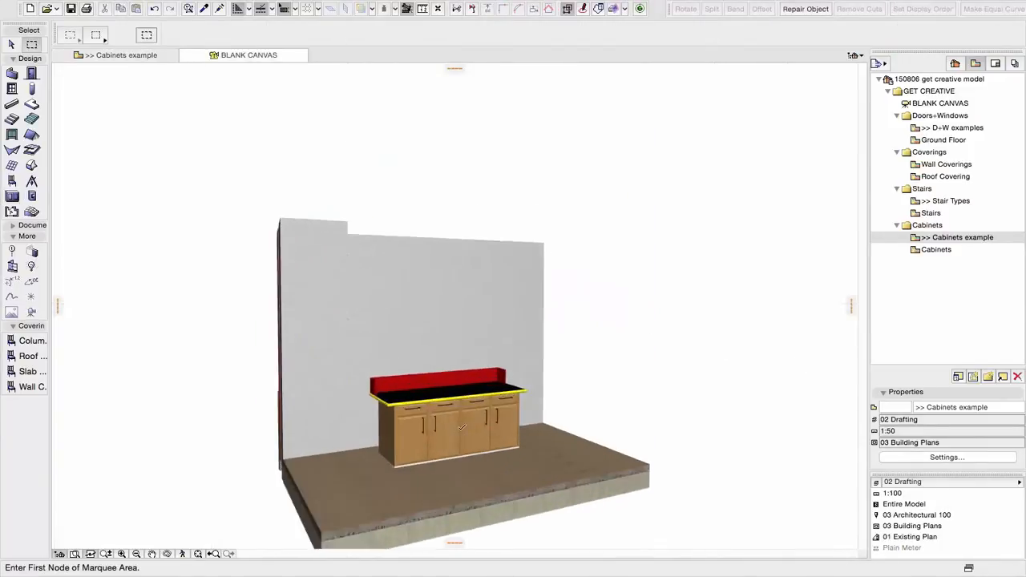
scroll(459, 430, up, 5)
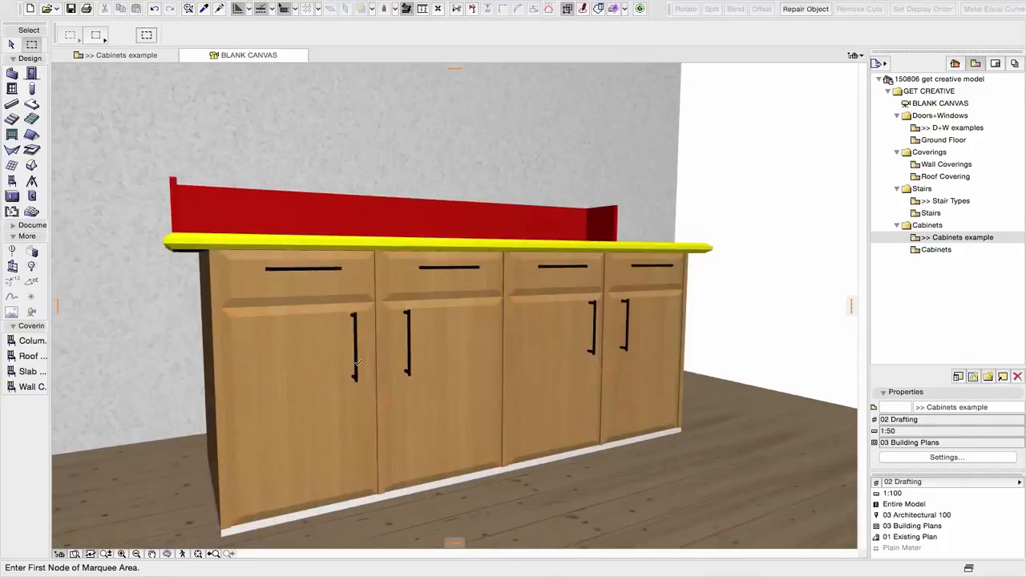
shift+middle_drag(513, 317, 473, 395)
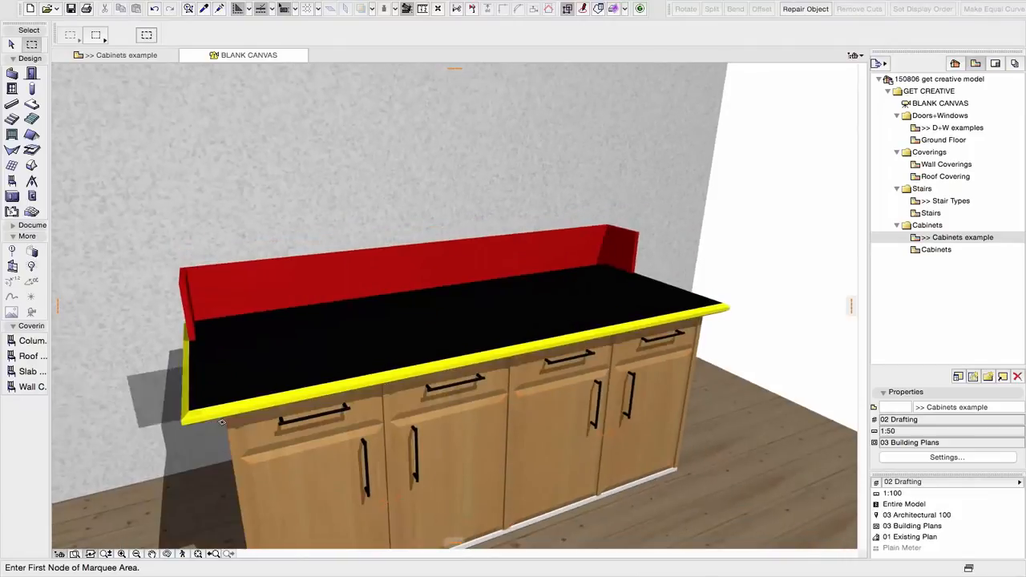
shift+middle_drag(614, 401, 646, 347)
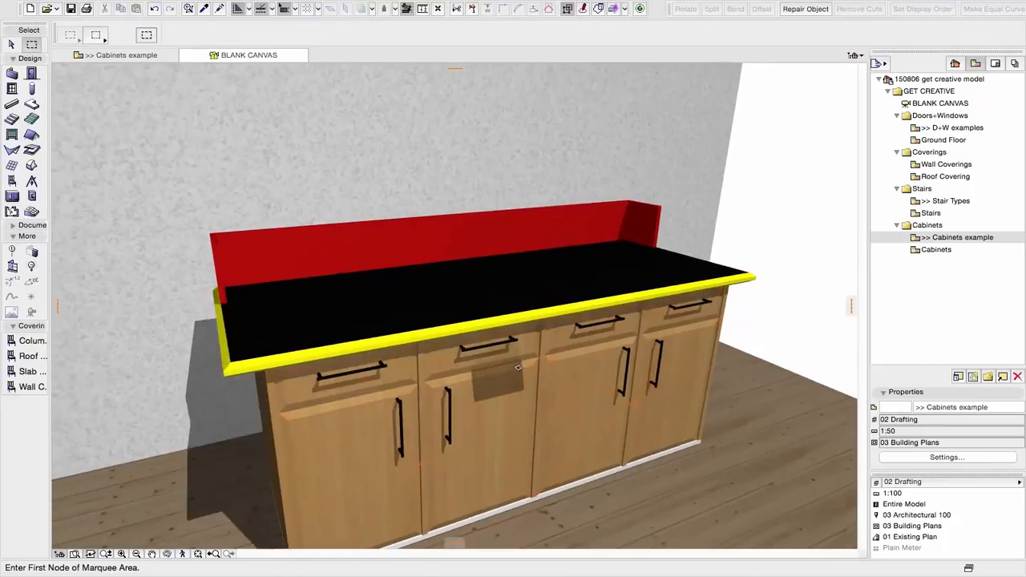